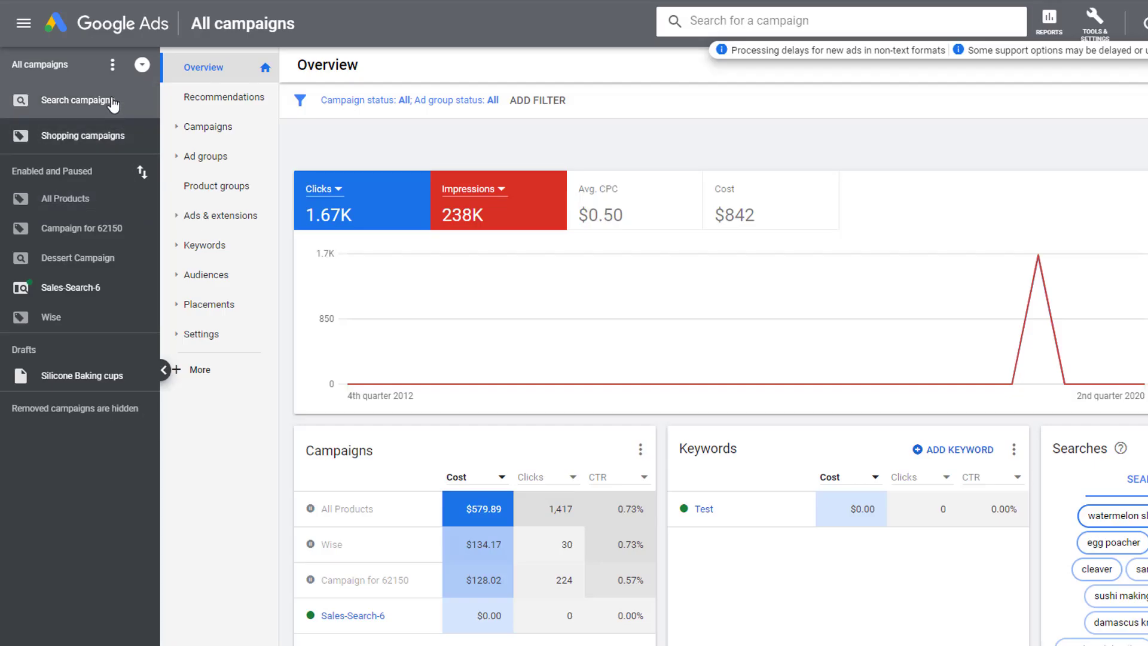
# Start a new campaign from the search campaigns list with the Website traffic goal and the Search campaign type
pyautogui.click(113, 103)
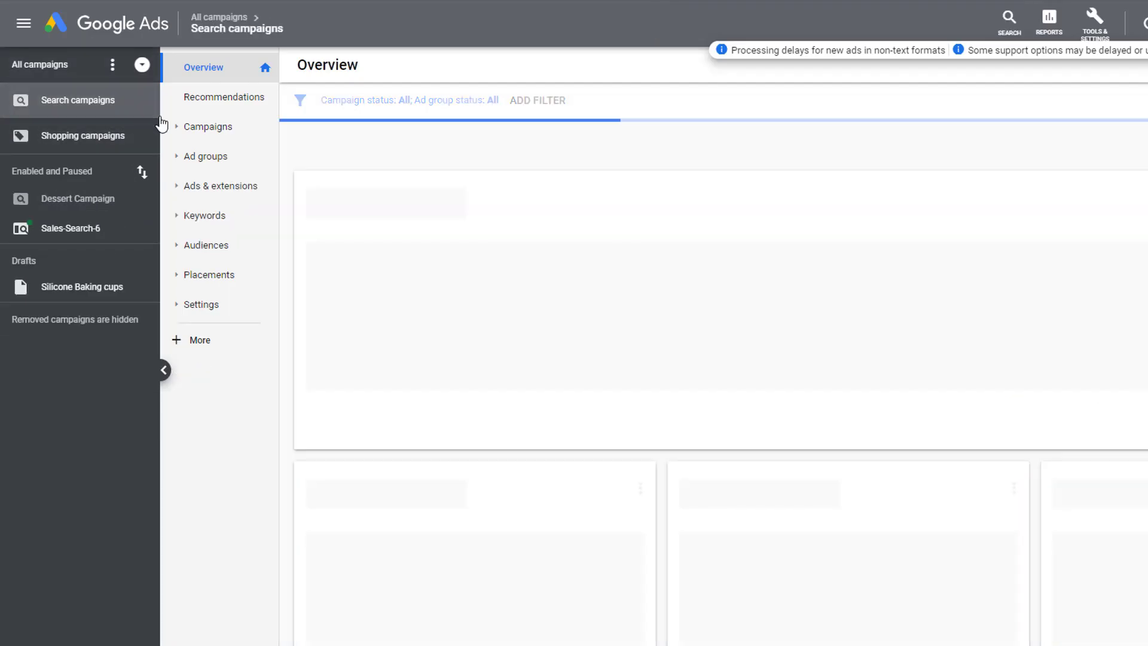
pyautogui.click(208, 128)
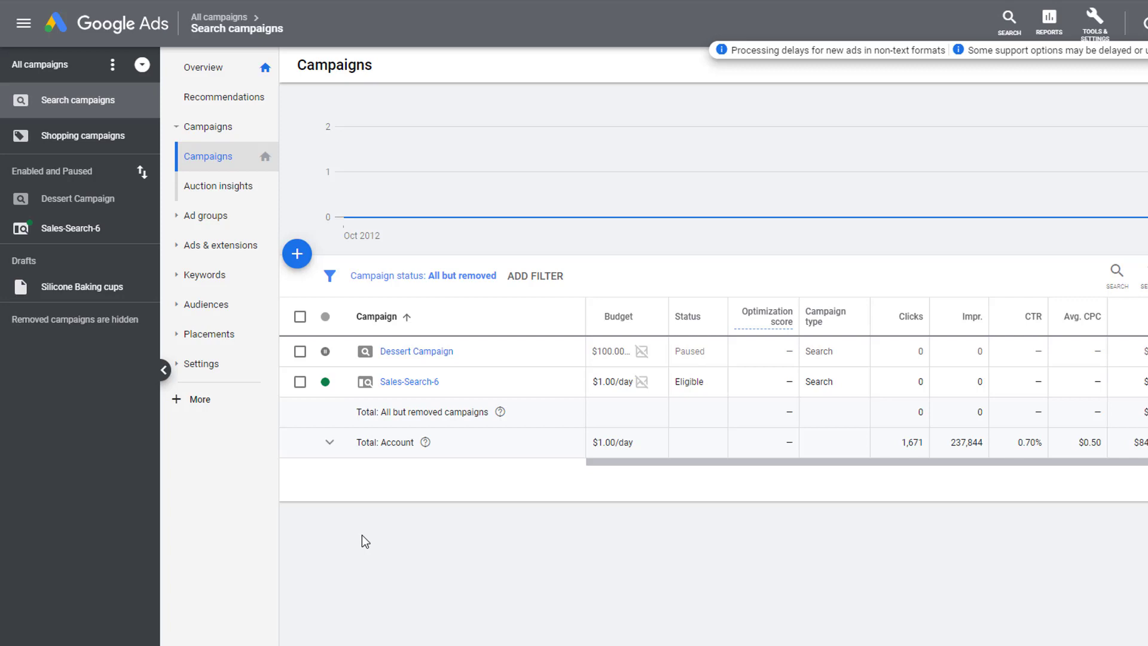
pyautogui.click(297, 253)
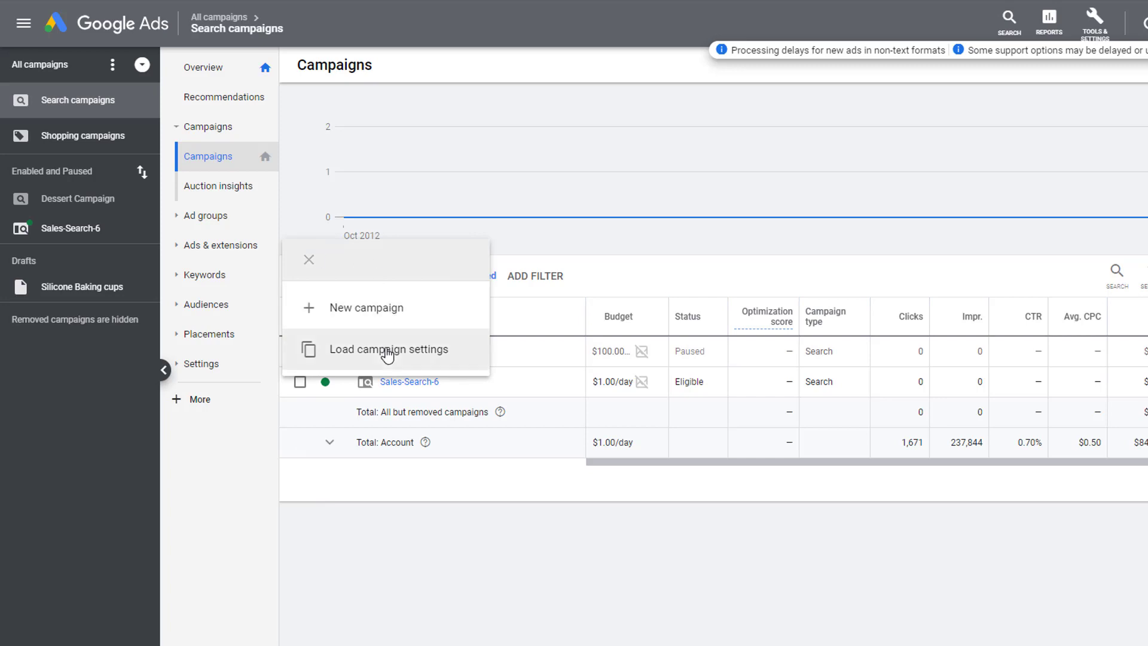
pyautogui.click(384, 312)
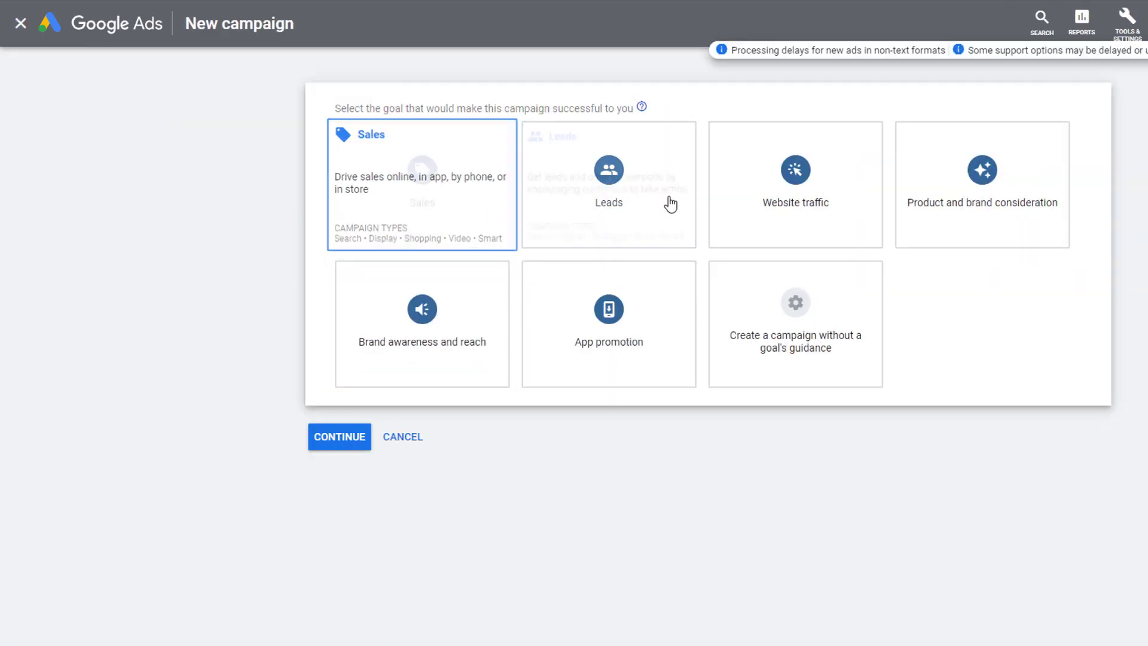
pyautogui.click(741, 210)
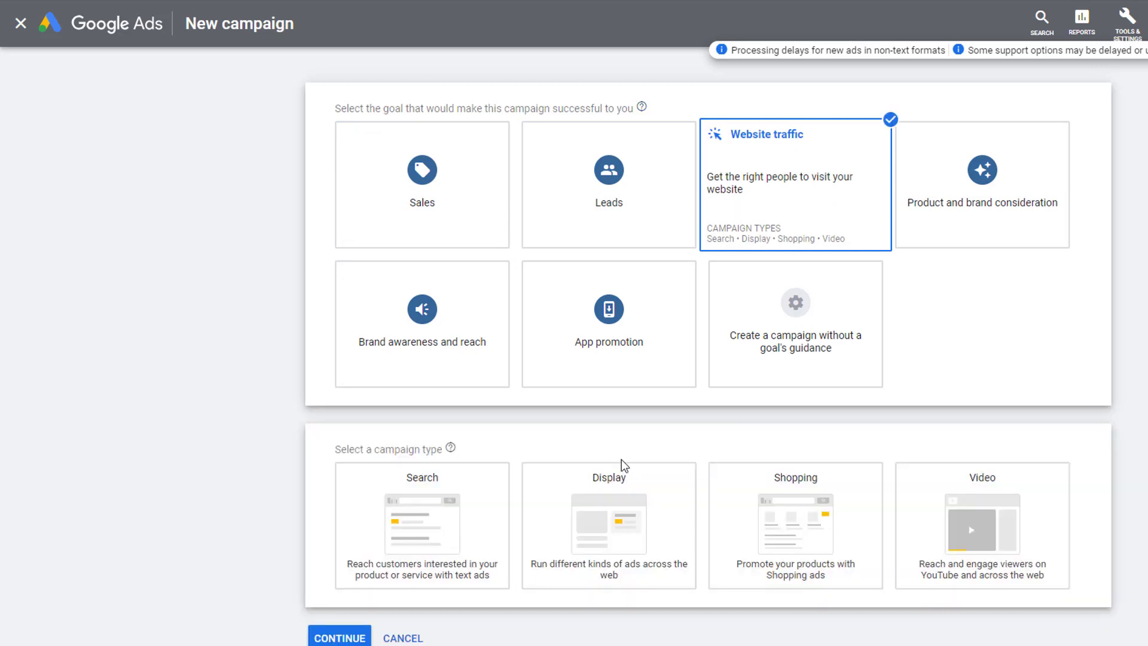
pyautogui.click(421, 553)
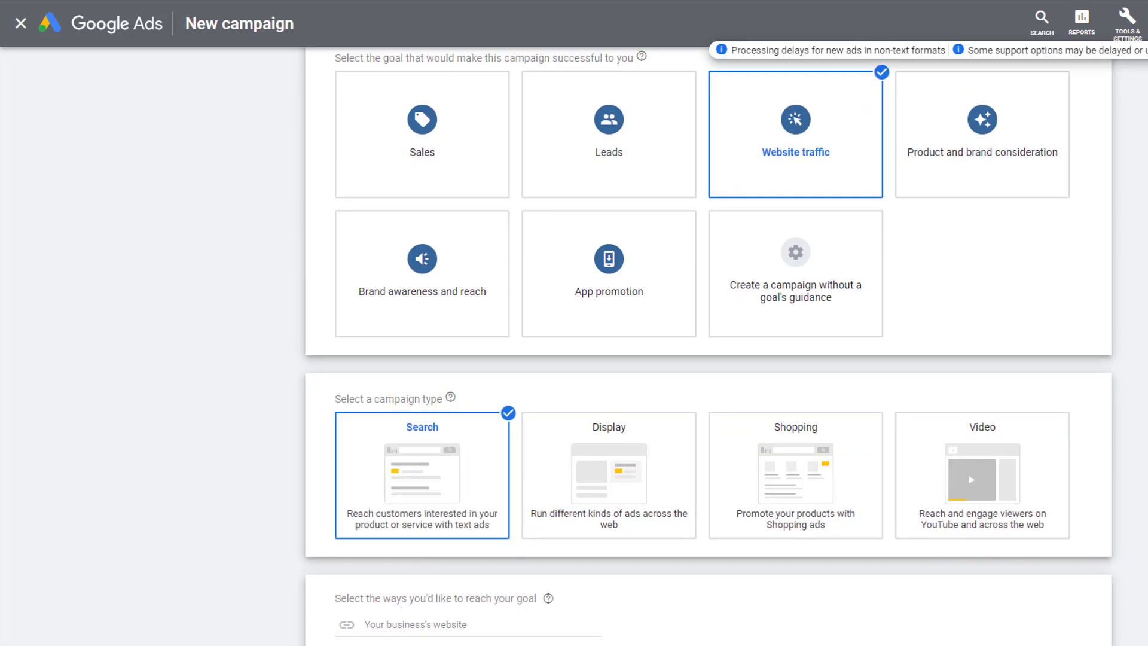
pyautogui.click(425, 622)
pyautogui.write('www.h')
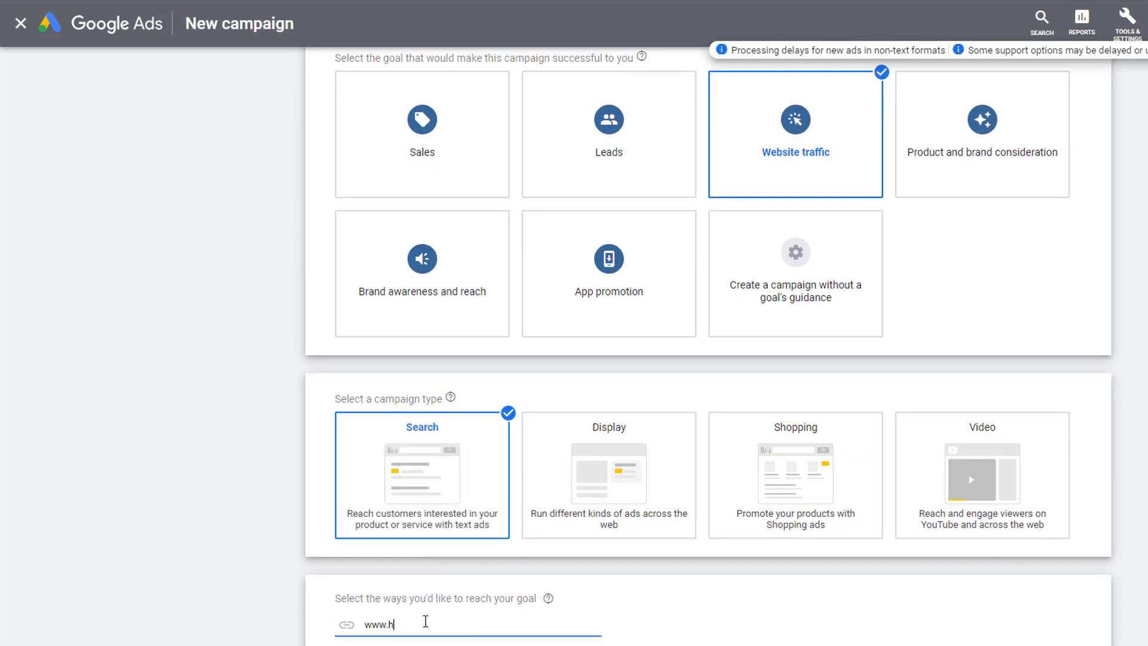
pyautogui.write('umenuk.com')
pyautogui.write('i')
pyautogui.press('Tab')
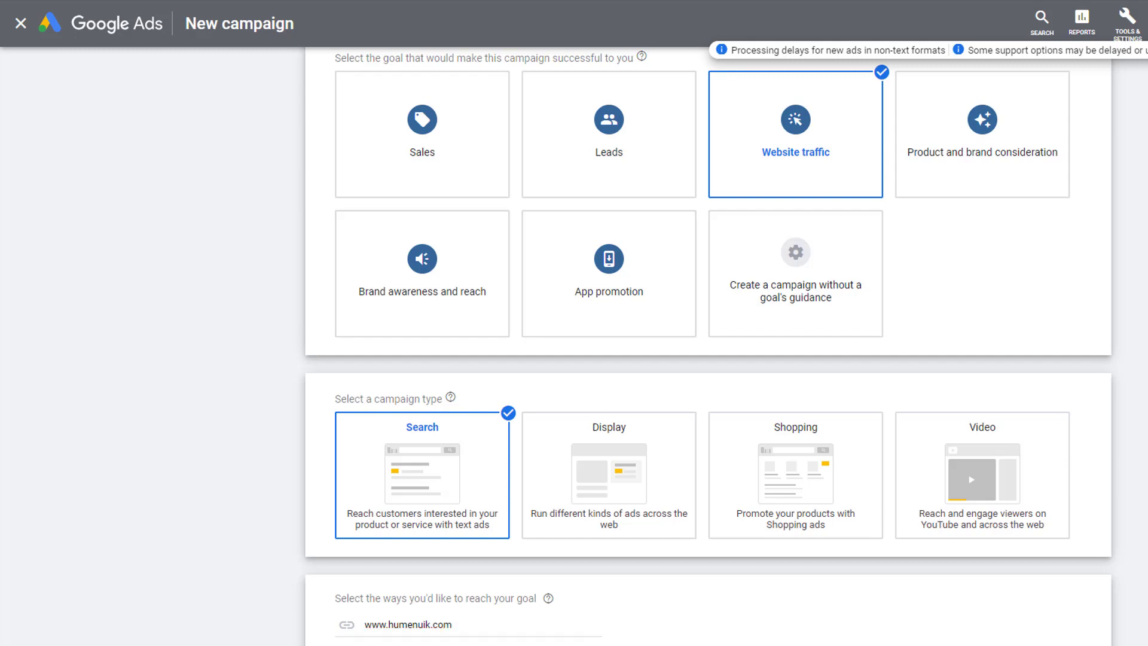
pyautogui.press('Return')
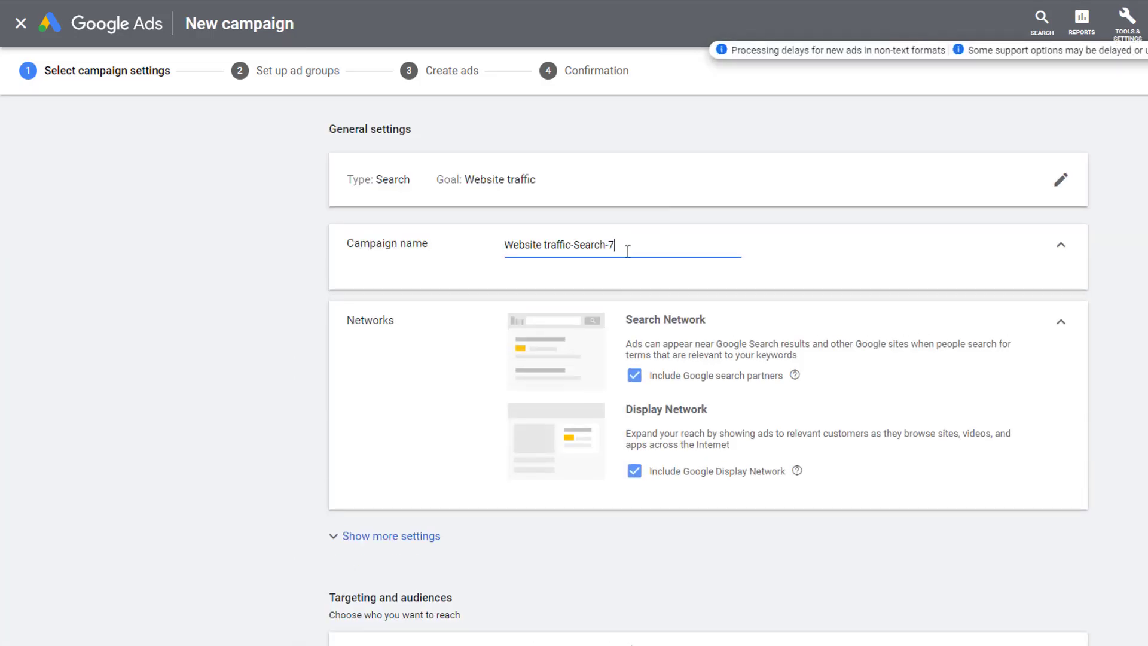
pyautogui.hotkey('ctrl', 'a')
pyautogui.write('Brand Bidding')
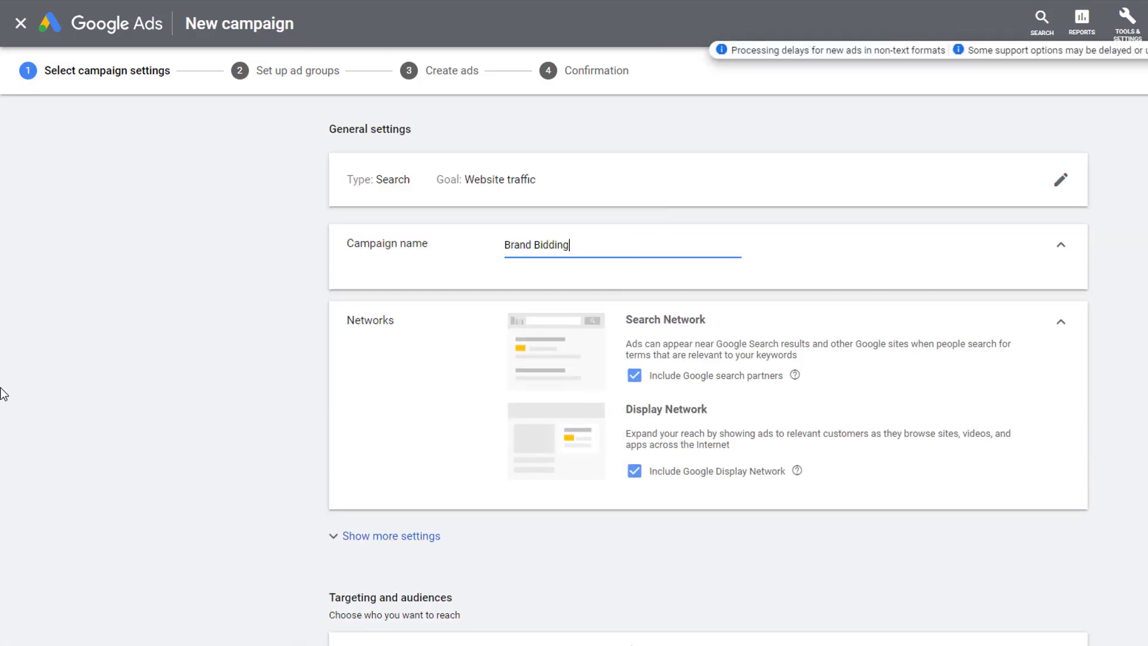
pyautogui.scroll(-2, 2, 394)
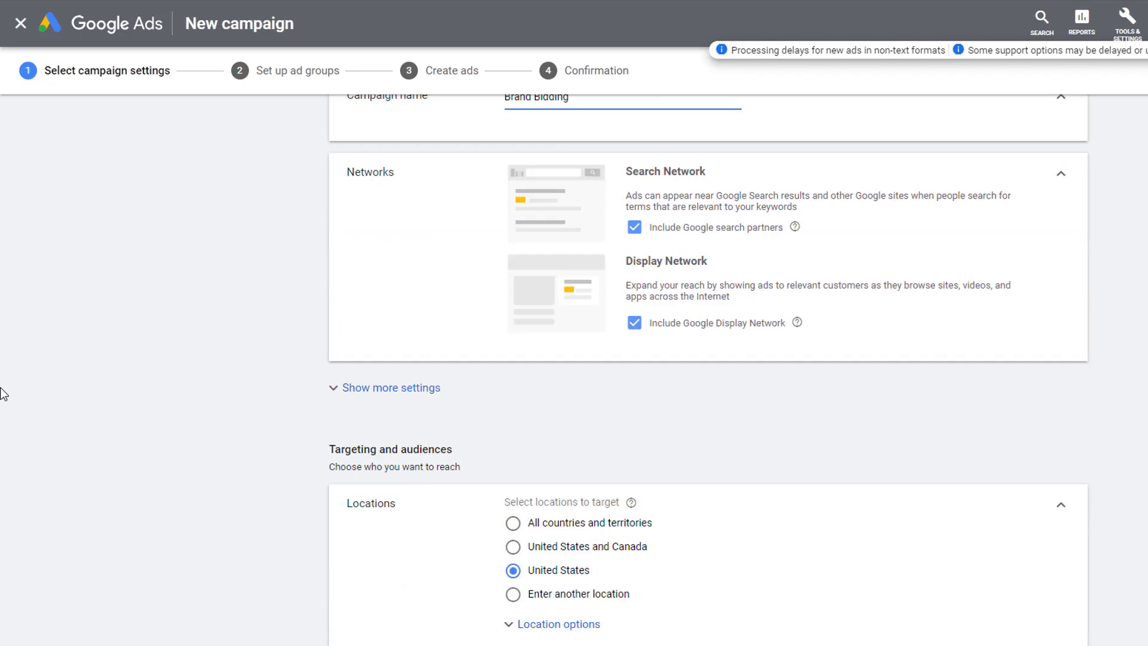
pyautogui.scroll(-2, 2, 393)
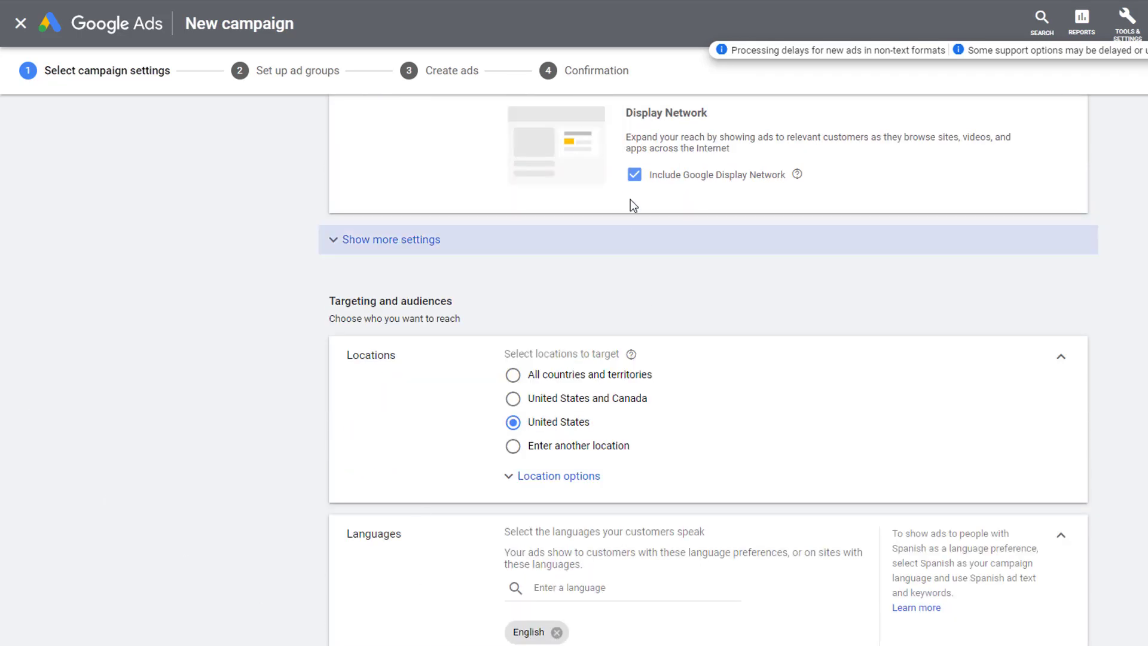
pyautogui.click(635, 175)
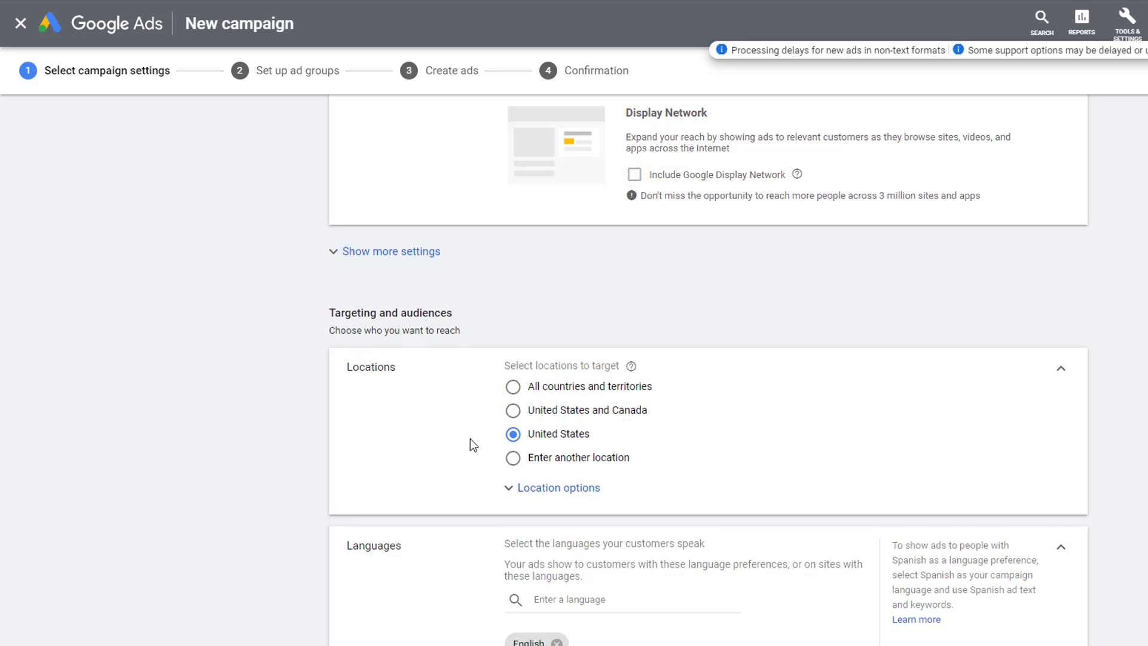
pyautogui.scroll(-2, 470, 443)
pyautogui.scroll(6, 648, 480)
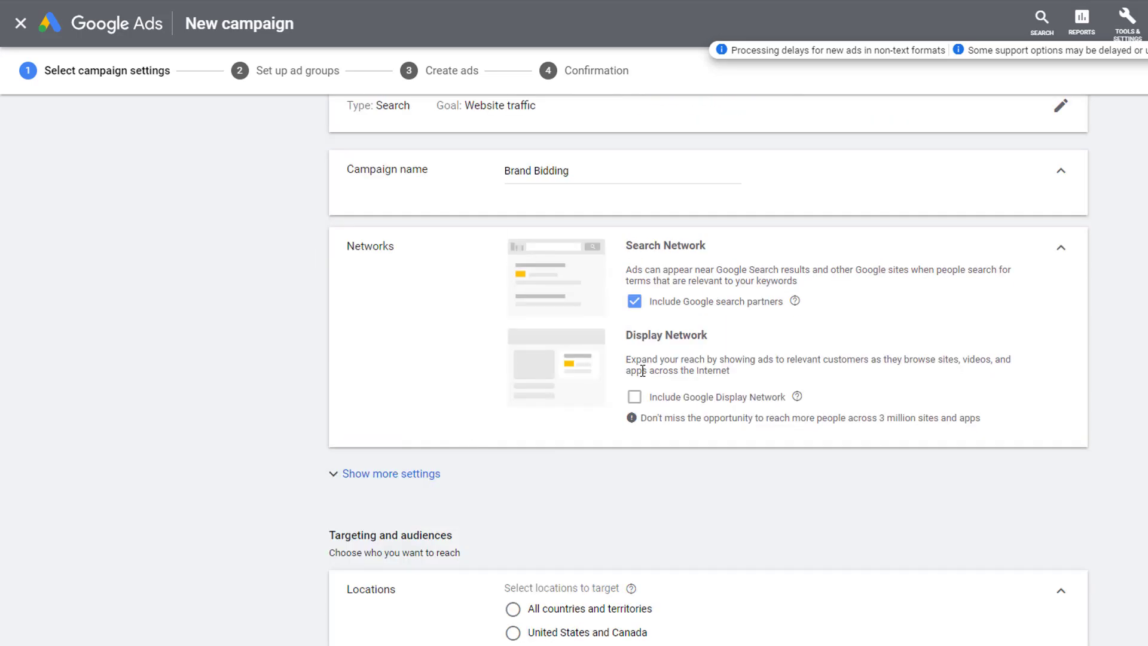
pyautogui.click(635, 397)
# Set the campaign's average daily budget to $1.00
pyautogui.scroll(-7, 399, 546)
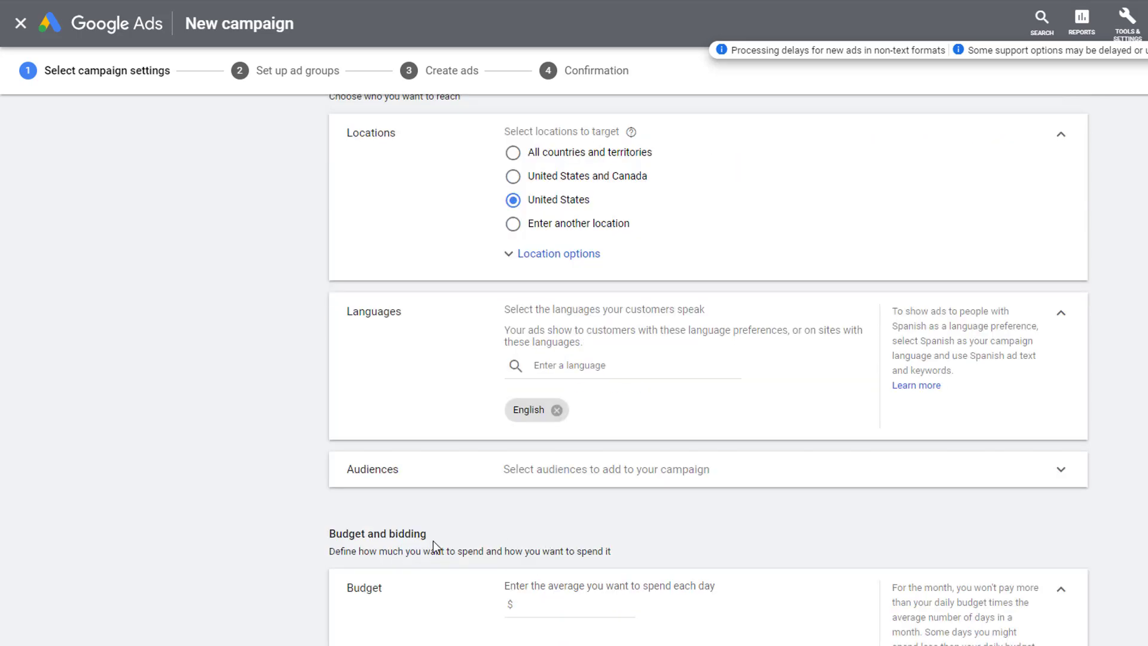
pyautogui.scroll(-3, 433, 541)
pyautogui.click(575, 388)
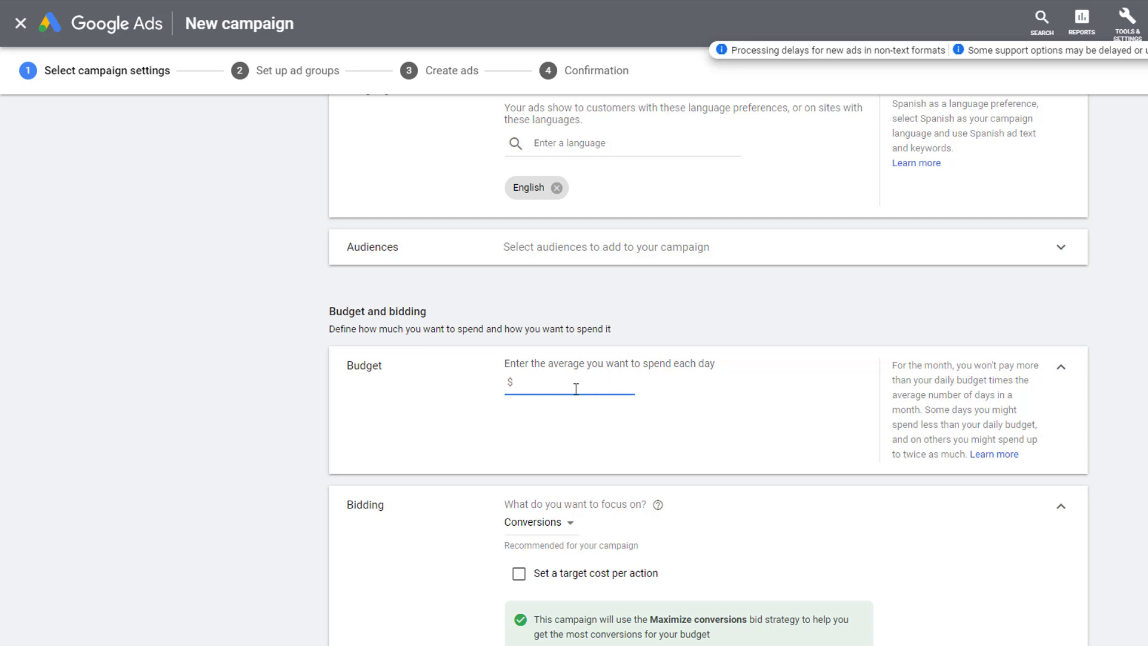
pyautogui.write('1.00')
pyautogui.click(507, 401)
# Expand the location options and target people in or regularly in the targeted locations
pyautogui.scroll(3, 507, 401)
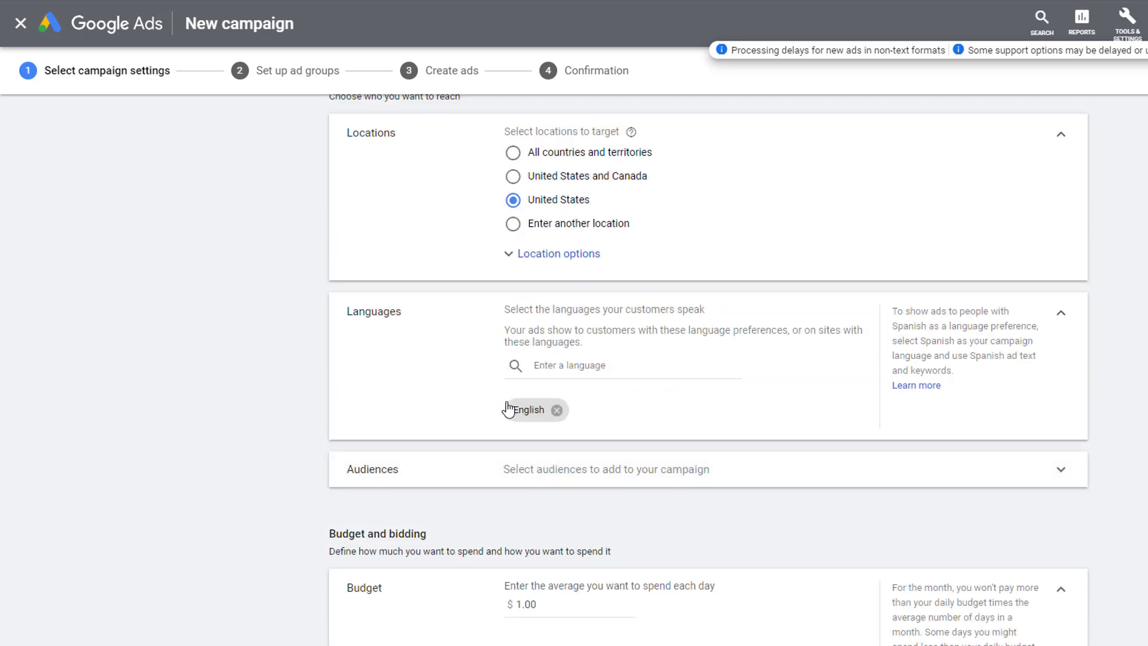
pyautogui.click(558, 272)
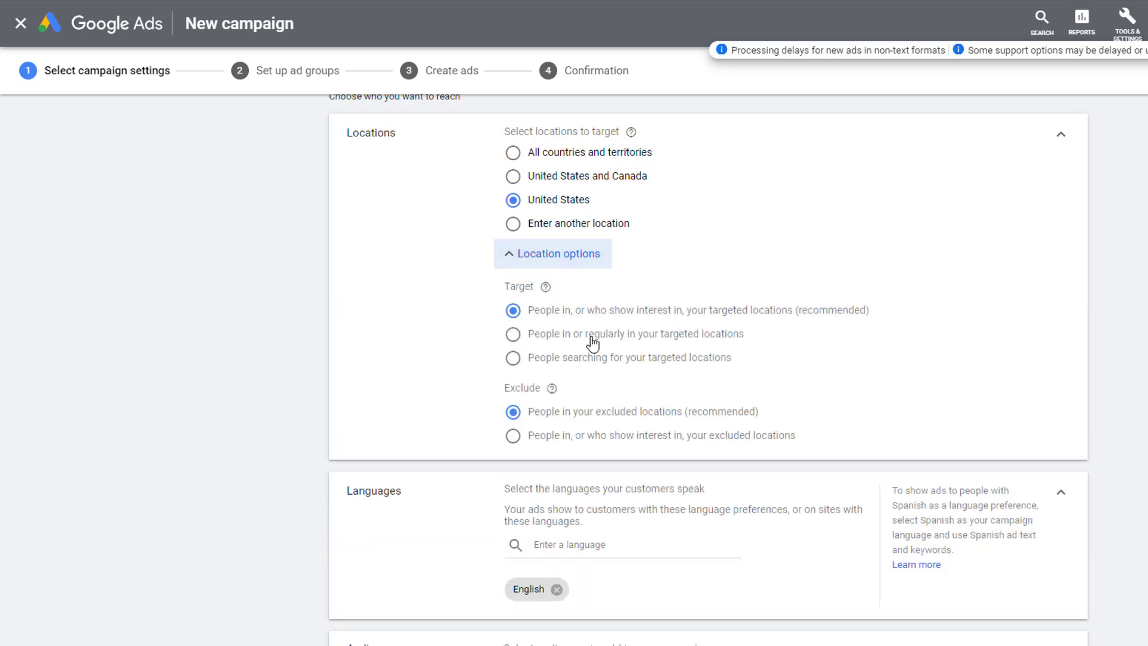
pyautogui.click(591, 339)
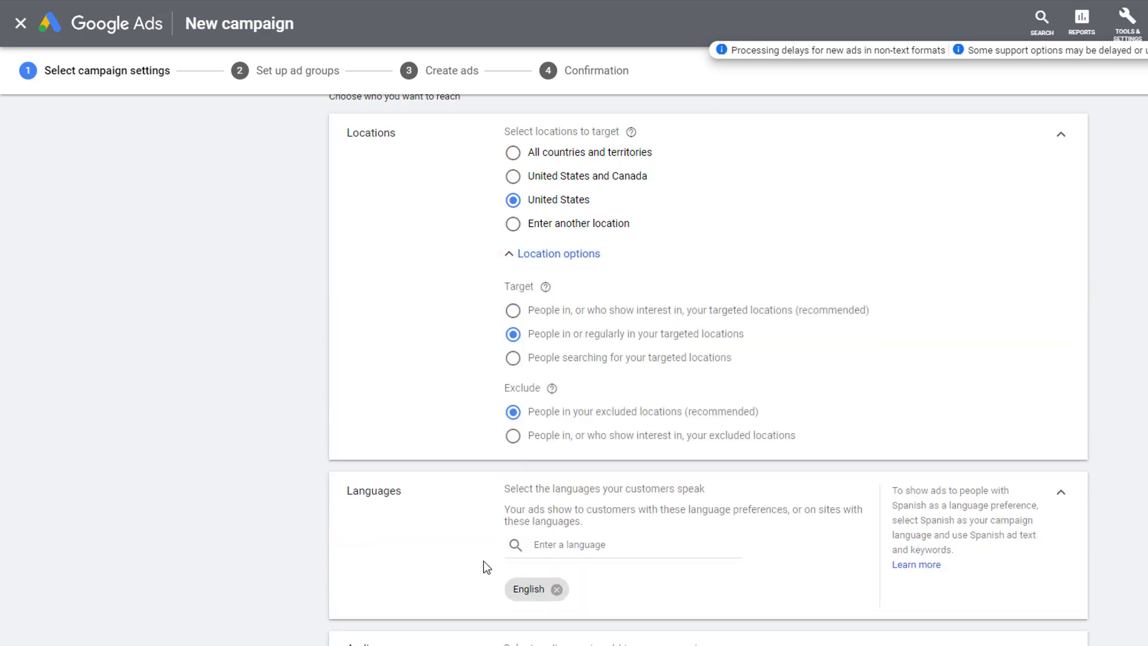
# Set the bidding focus to Clicks and continue to the ad group setup
pyautogui.scroll(-5, 581, 556)
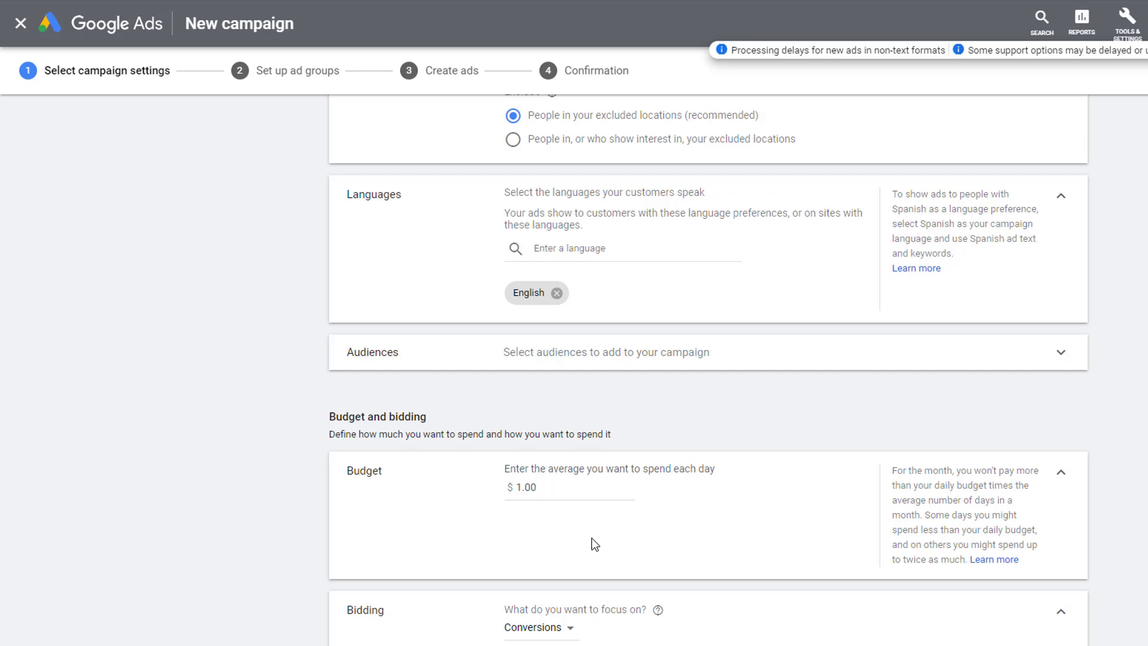
pyautogui.scroll(-3, 592, 538)
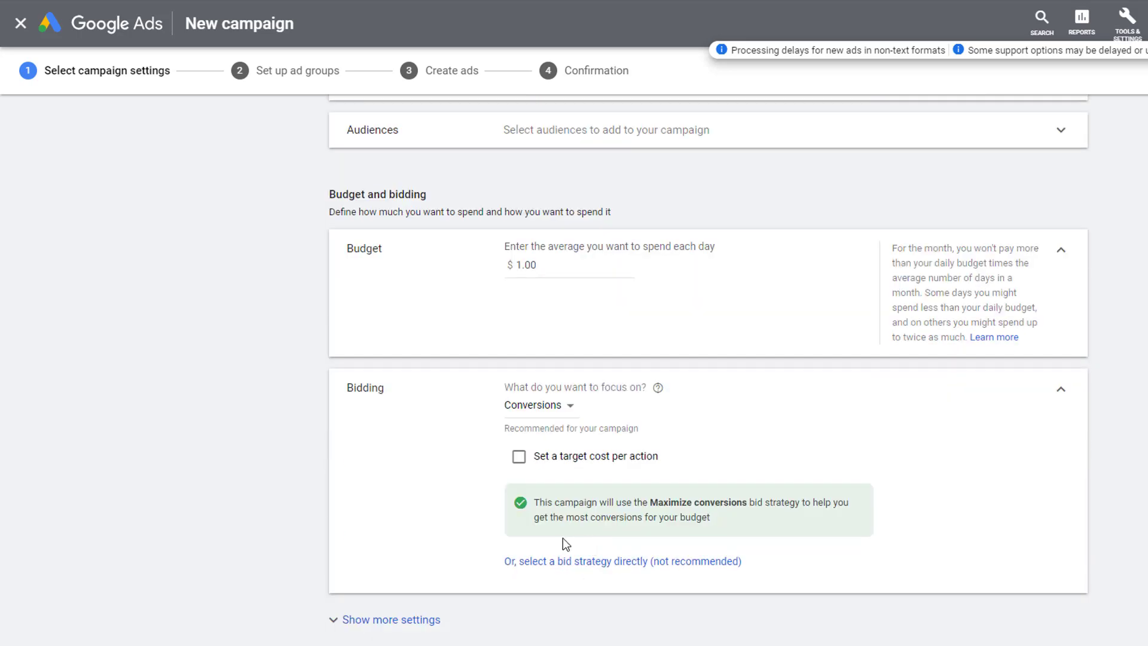
pyautogui.click(554, 407)
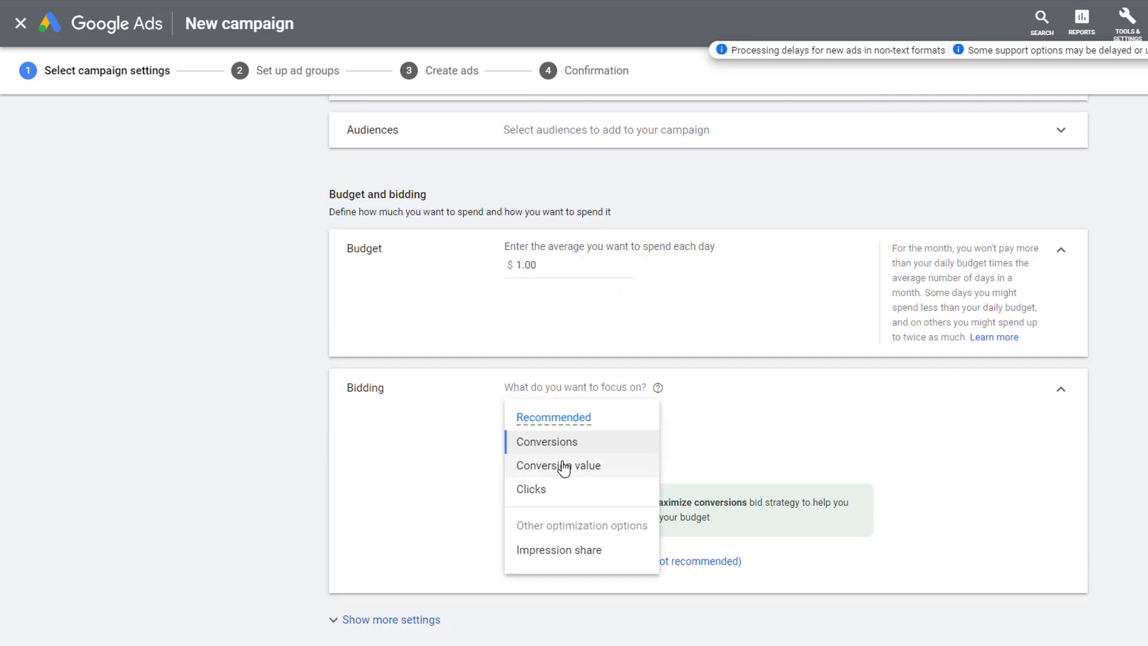
pyautogui.click(524, 488)
pyautogui.scroll(-3, 290, 527)
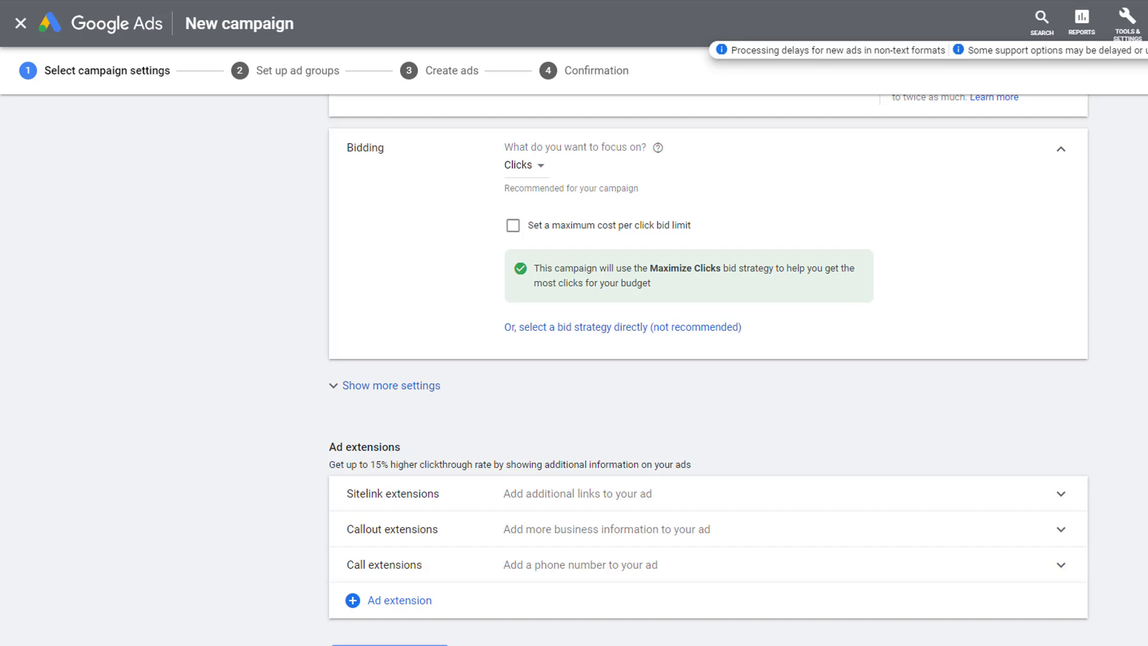
pyautogui.scroll(1, 709, 359)
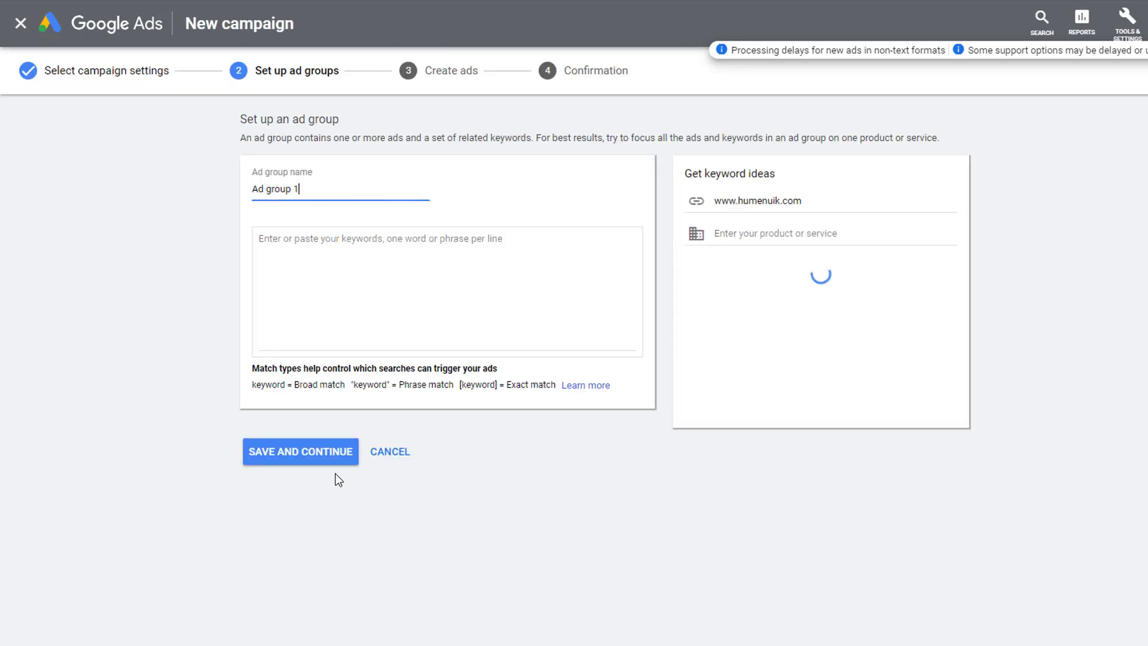
# Clear all the target-market keyword suggestions from the ad group's keyword list
pyautogui.click(341, 248)
pyautogui.hotkey('ctrl', 'v')
pyautogui.write('Humen')
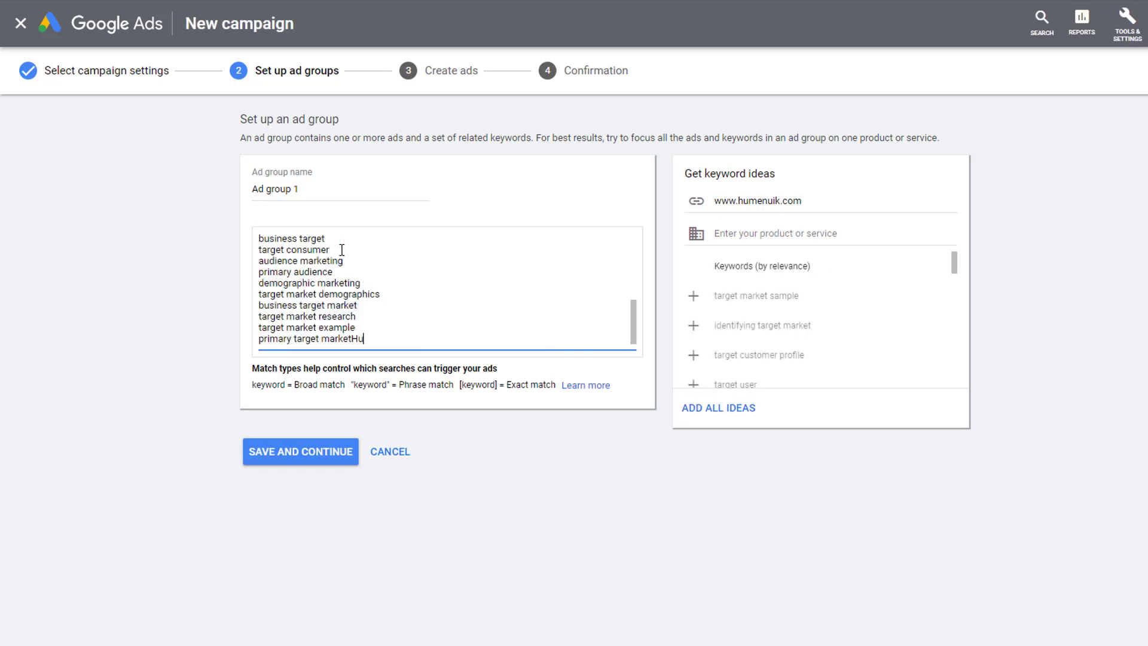
pyautogui.hotkey('ctrl', 'BackSpace')
pyautogui.hotkey('ctrl', 'BackSpace')
pyautogui.hotkey('ctrl', 'BackSpace')
pyautogui.hotkey('ctrl', 'BackSpace')
pyautogui.hotkey('ctrl', 'BackSpace')
pyautogui.hotkey('ctrl', 'BackSpace')
pyautogui.hotkey('ctrl', 'BackSpace')
pyautogui.hotkey('ctrl', 'BackSpace')
pyautogui.hotkey('ctrl', 'BackSpace')
pyautogui.hotkey('ctrl', 'BackSpace')
pyautogui.hotkey('ctrl', 'BackSpace')
pyautogui.hotkey('ctrl', 'BackSpace')
pyautogui.hotkey('ctrl', 'BackSpace')
pyautogui.hotkey('ctrl', 'BackSpace')
pyautogui.hotkey('ctrl', 'BackSpace')
pyautogui.hotkey('ctrl', 'BackSpace')
pyautogui.hotkey('ctrl', 'BackSpace')
pyautogui.hotkey('ctrl', 'BackSpace')
pyautogui.hotkey('ctrl', 'BackSpace')
pyautogui.hotkey('ctrl', 'BackSpace')
pyautogui.hotkey('ctrl', 'BackSpace')
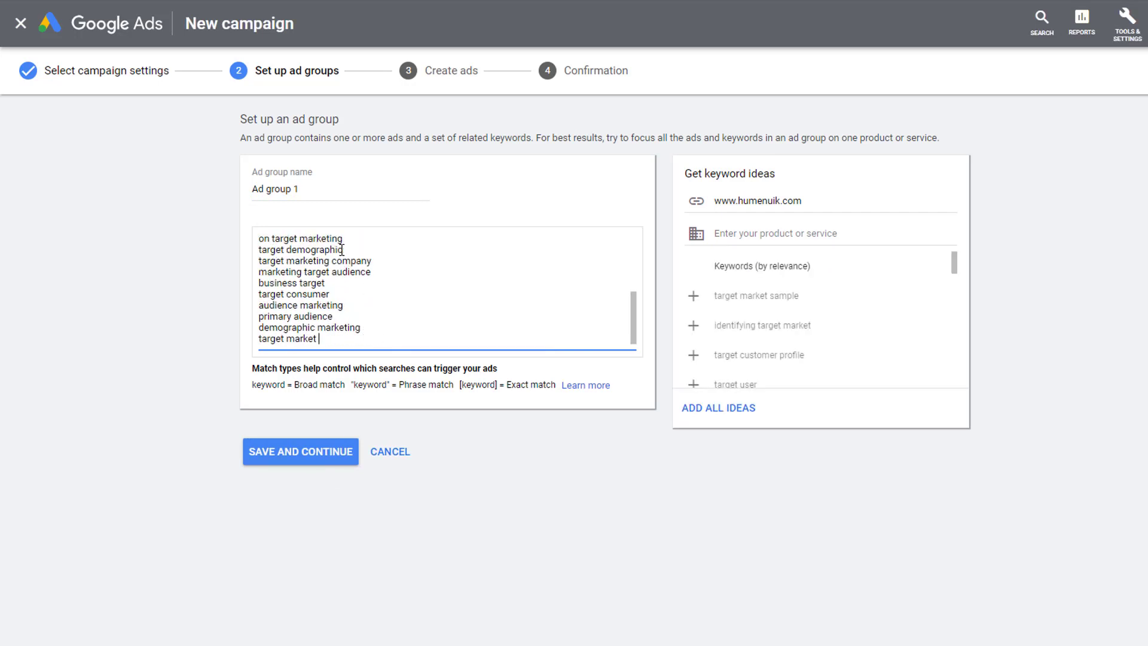
pyautogui.hotkey('ctrl', 'a')
pyautogui.press('BackSpace')
# Add the keywords Humenuik, Humenick, Humanik and Humenik on separate lines, then save the ad group and continue
pyautogui.write('Humenuik')
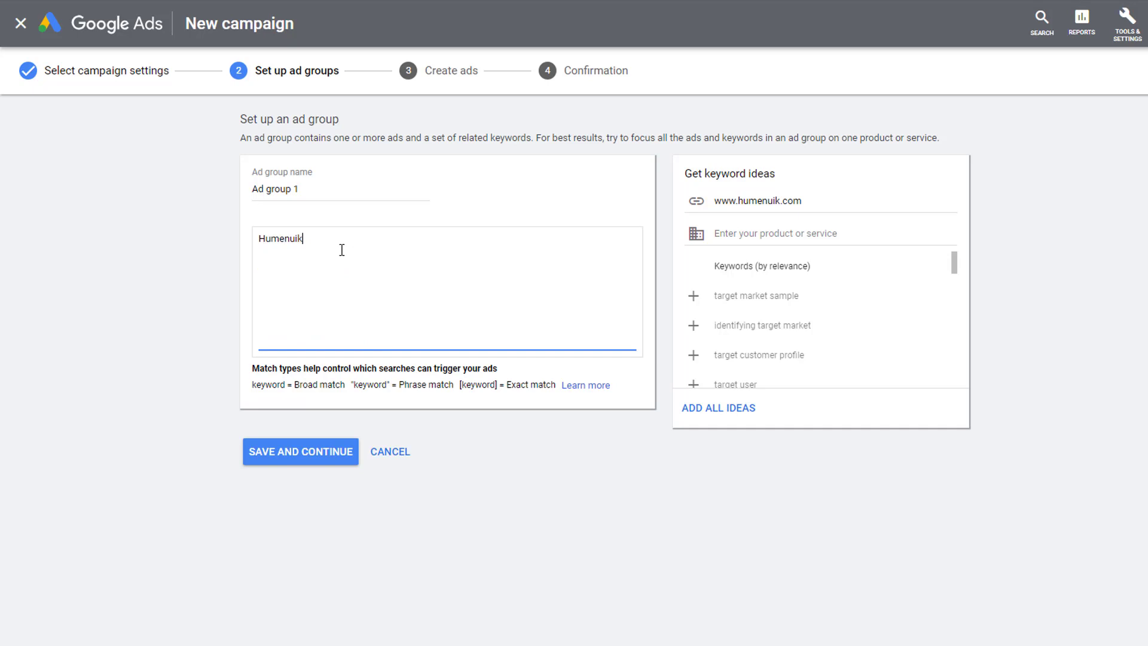
pyautogui.press('Return')
pyautogui.write('Humenick')
pyautogui.press('Return')
pyautogui.write('Humanik')
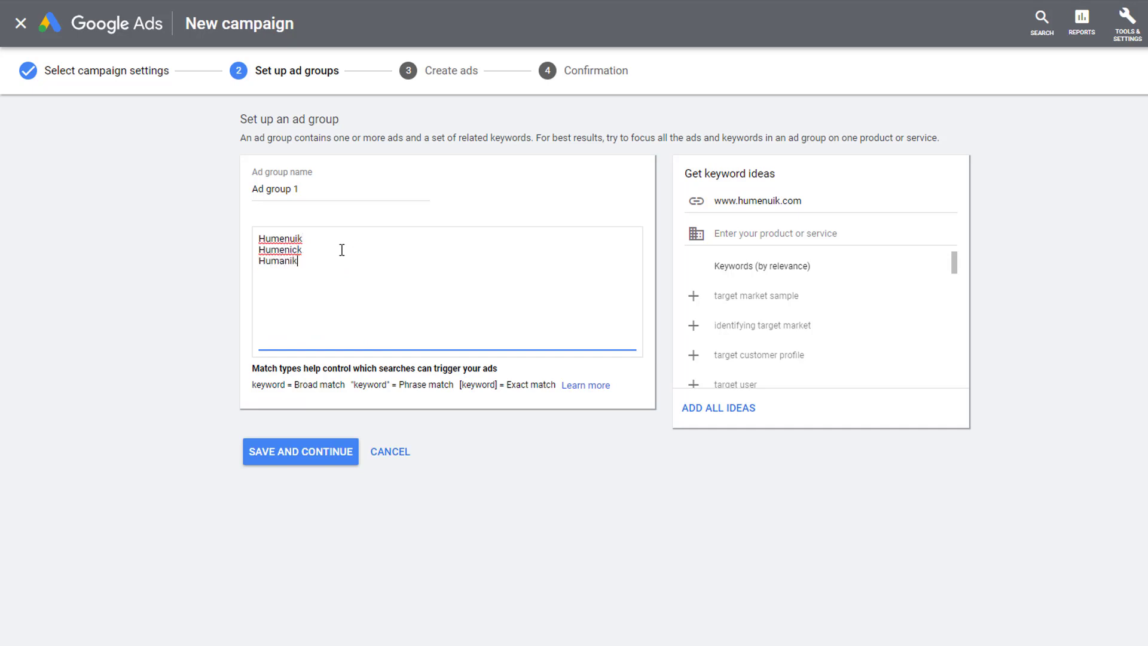
pyautogui.press('Return')
pyautogui.write('Humenik')
pyautogui.click(332, 457)
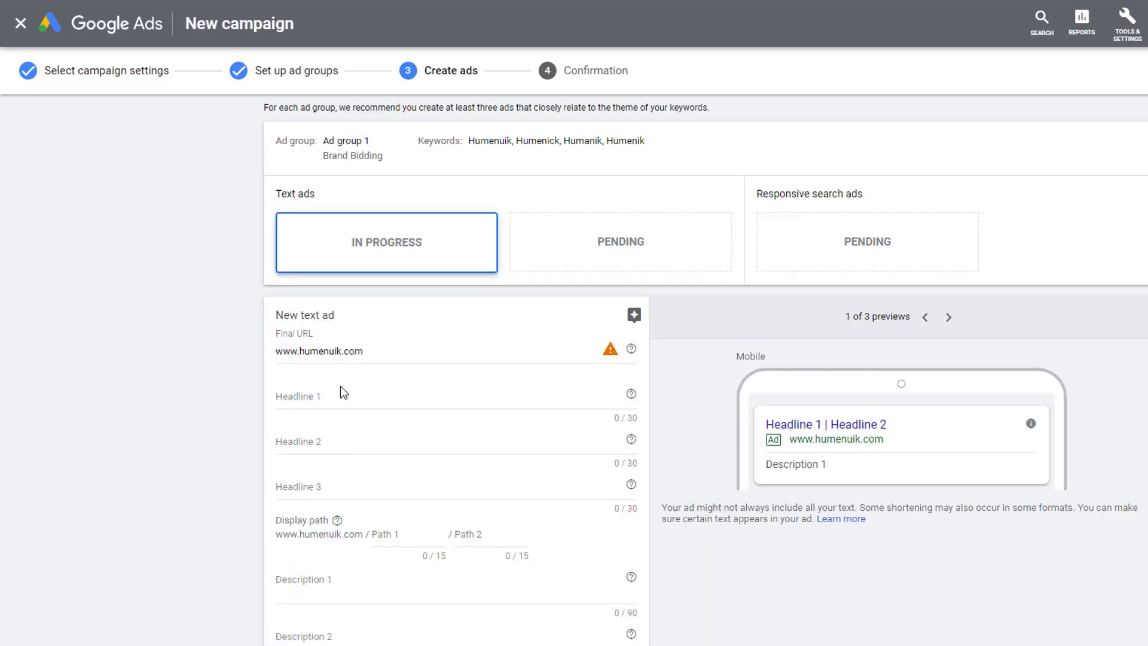
# Set Headline 1 of the new text ad to "Humenuik Marketing"
pyautogui.click(331, 390)
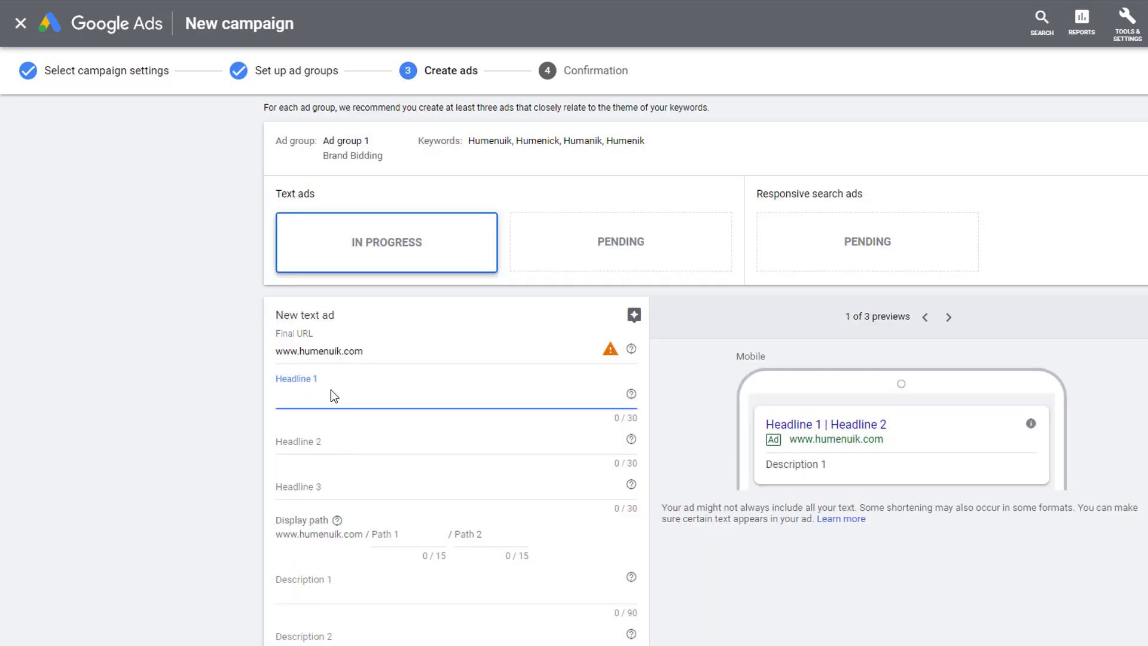
pyautogui.write('Humenuik mark')
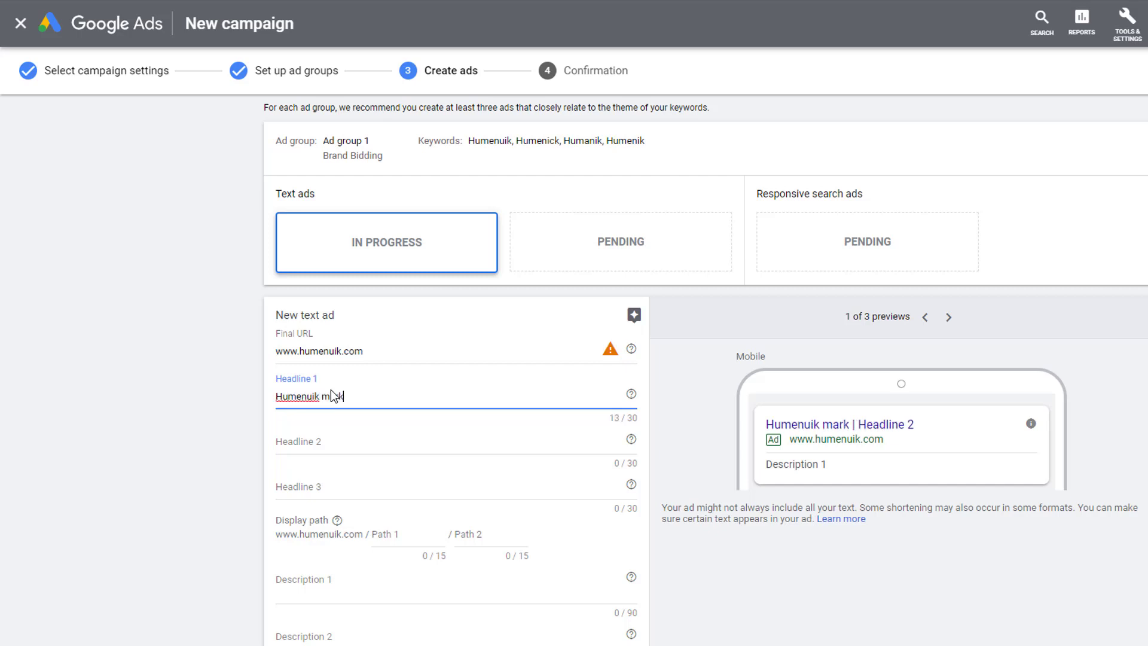
pyautogui.press('BackSpace')
pyautogui.press('BackSpace')
pyautogui.press('BackSpace')
pyautogui.press('BackSpace')
pyautogui.write('Marketing')
pyautogui.press('Tab')
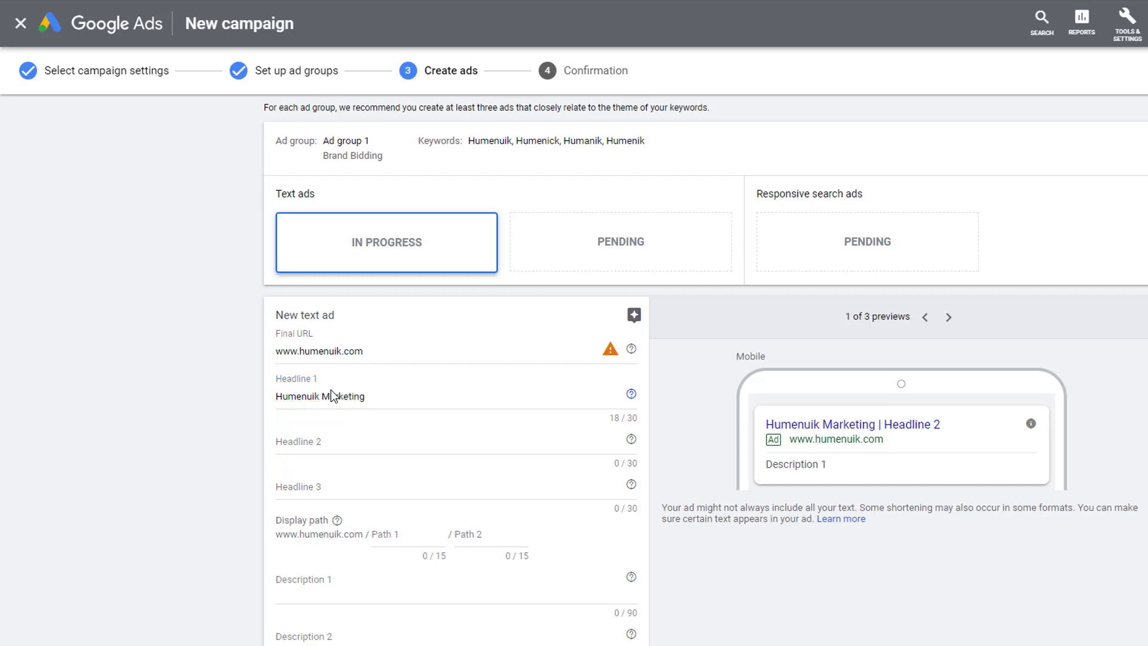
# Set Headline 2 to "Marketing Education For All" and Headline 3 to "Free Access Forever", and place the cursor in Description 1
pyautogui.press('Tab')
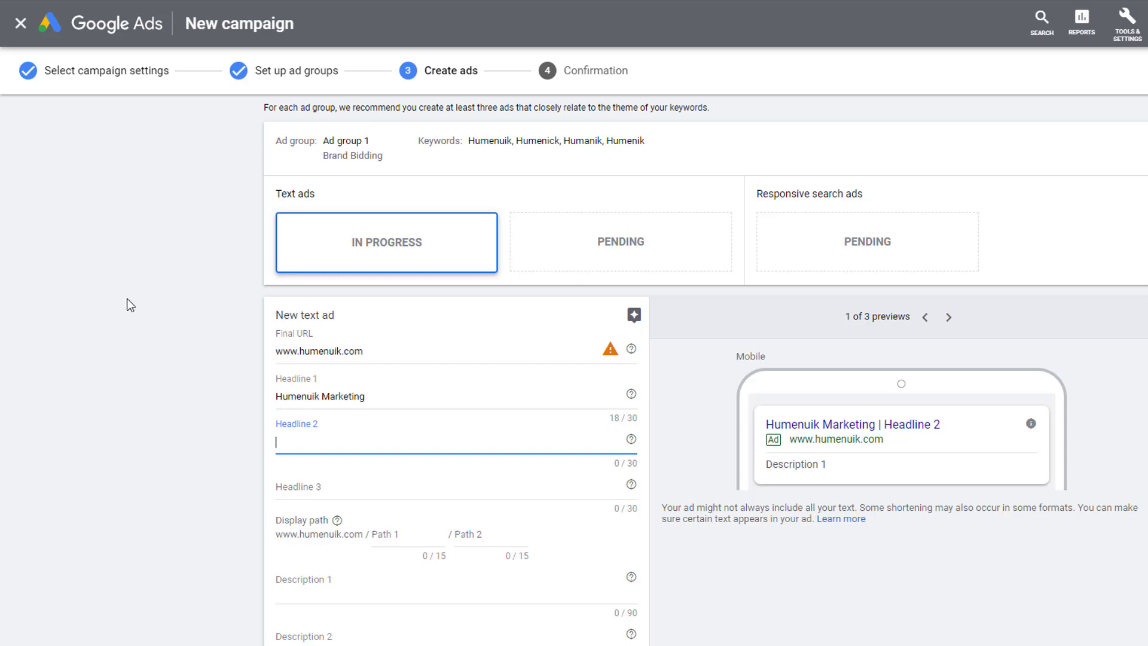
pyautogui.write('Marketing Education')
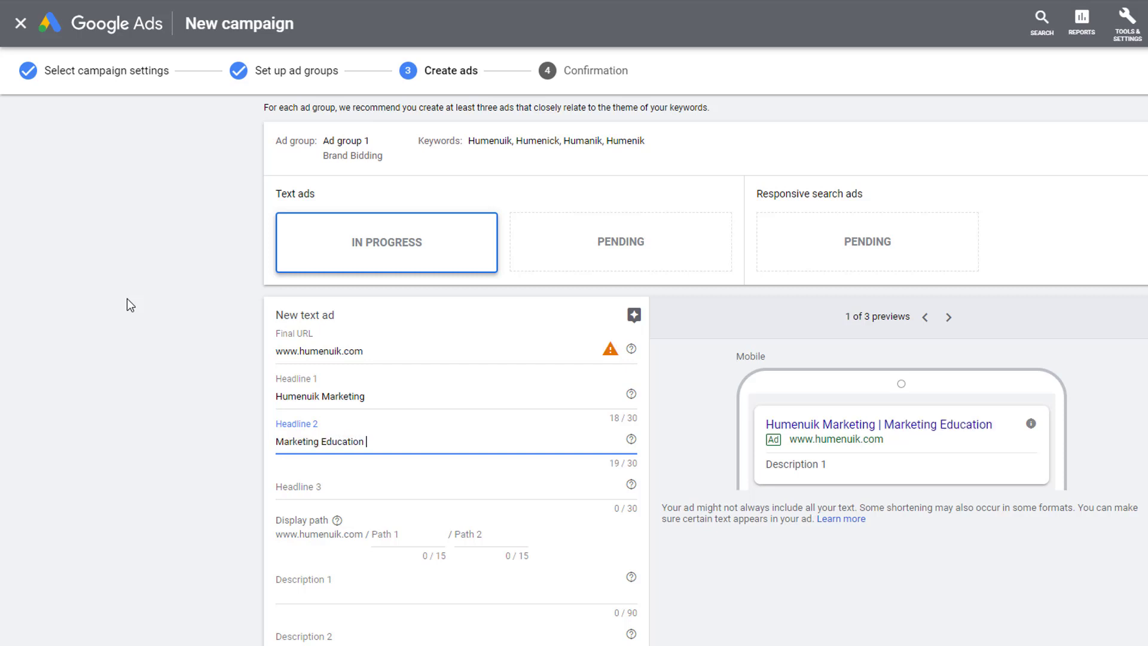
pyautogui.write(' For All')
pyautogui.press('Tab')
pyautogui.write('Free')
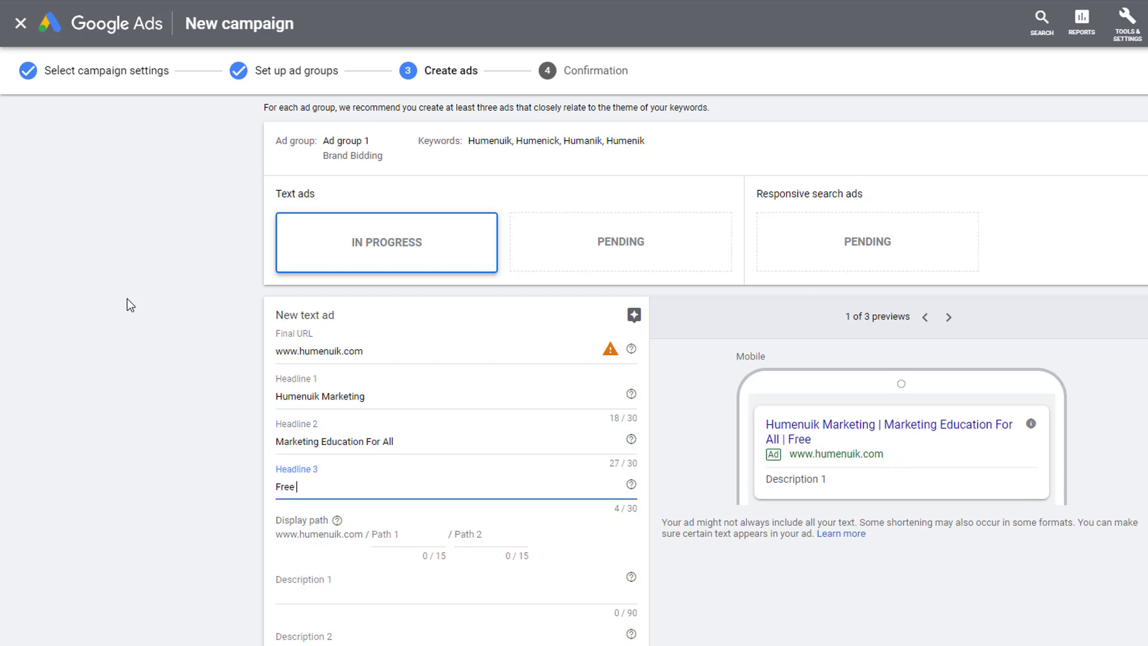
pyautogui.write(' Access Forever')
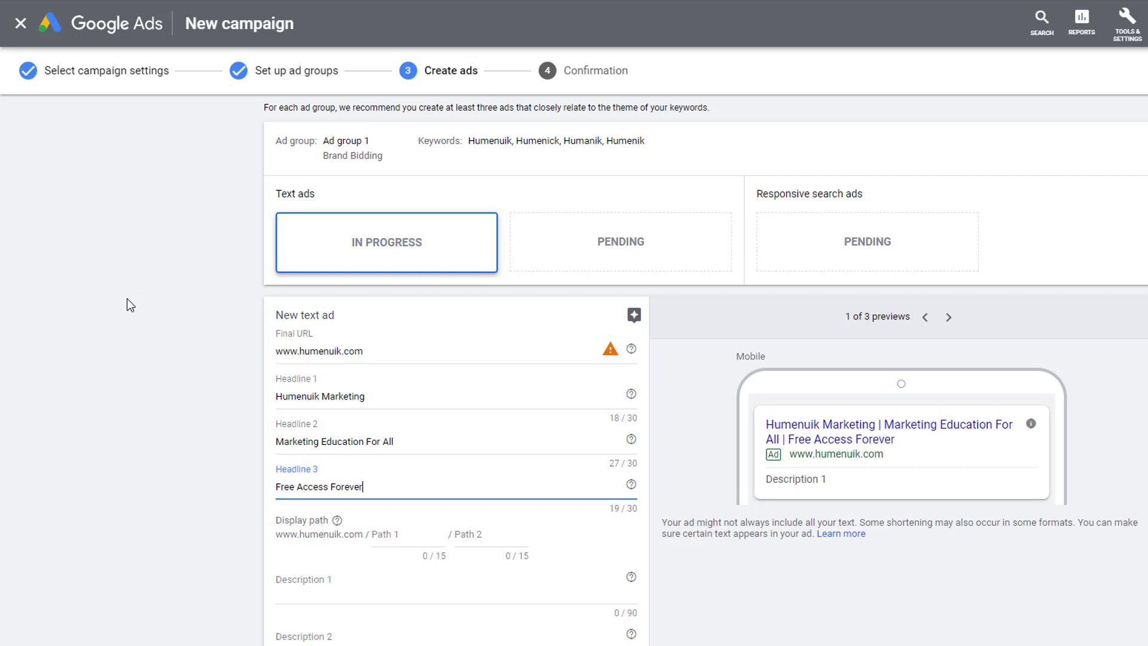
pyautogui.click(328, 593)
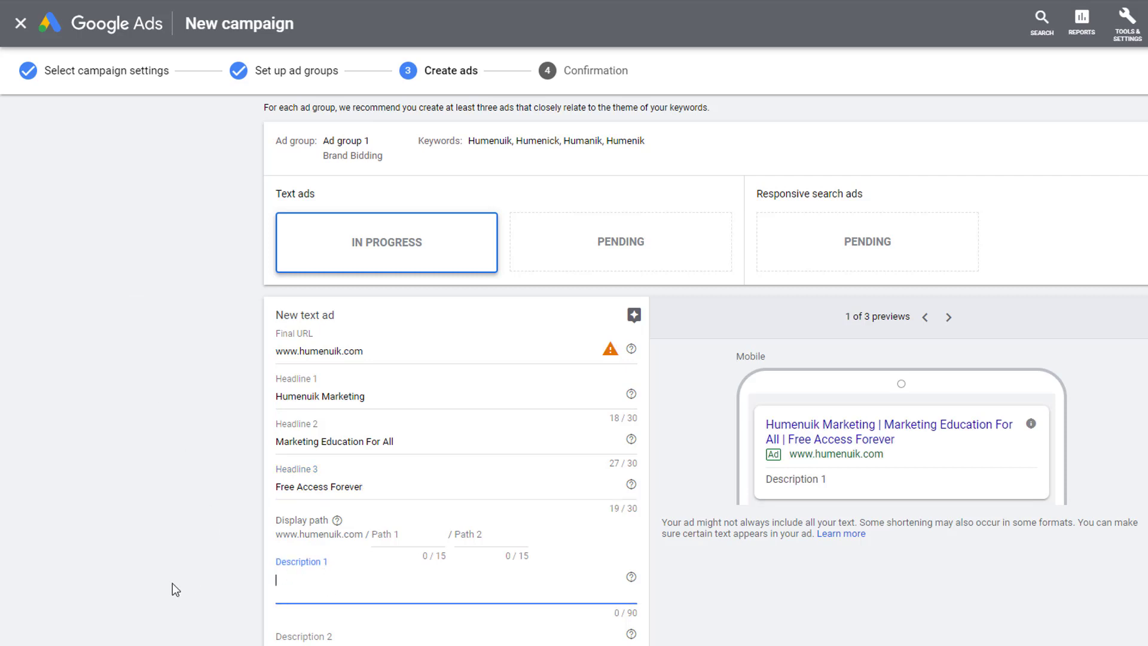
pyautogui.scroll(-1, 172, 588)
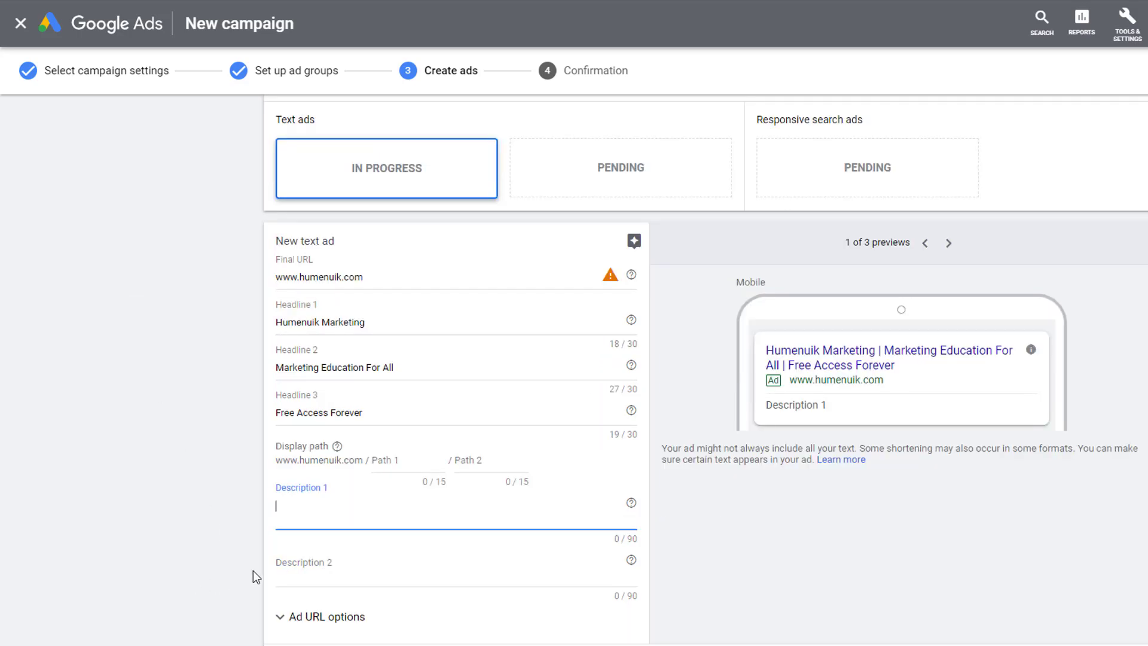
pyautogui.write('We are here')
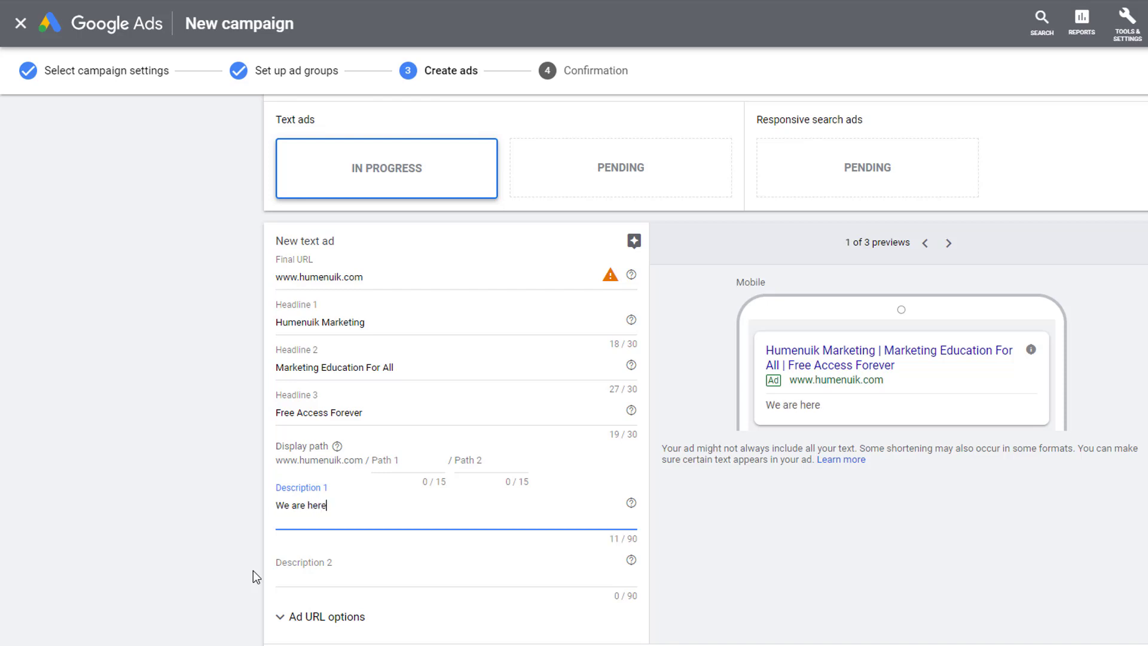
pyautogui.press('BackSpace')
pyautogui.press('BackSpace')
pyautogui.press('BackSpace')
pyautogui.press('BackSpace')
pyautogui.press('BackSpace')
pyautogui.press('BackSpace')
pyautogui.press('BackSpace')
pyautogui.press('BackSpace')
pyautogui.press('BackSpace')
pyautogui.press('BackSpace')
pyautogui.press('BackSpace')
# Set Description 1 of the text ad to "Sick of overpaying for outdated courses and marketing material."
pyautogui.write('Sick of ad')
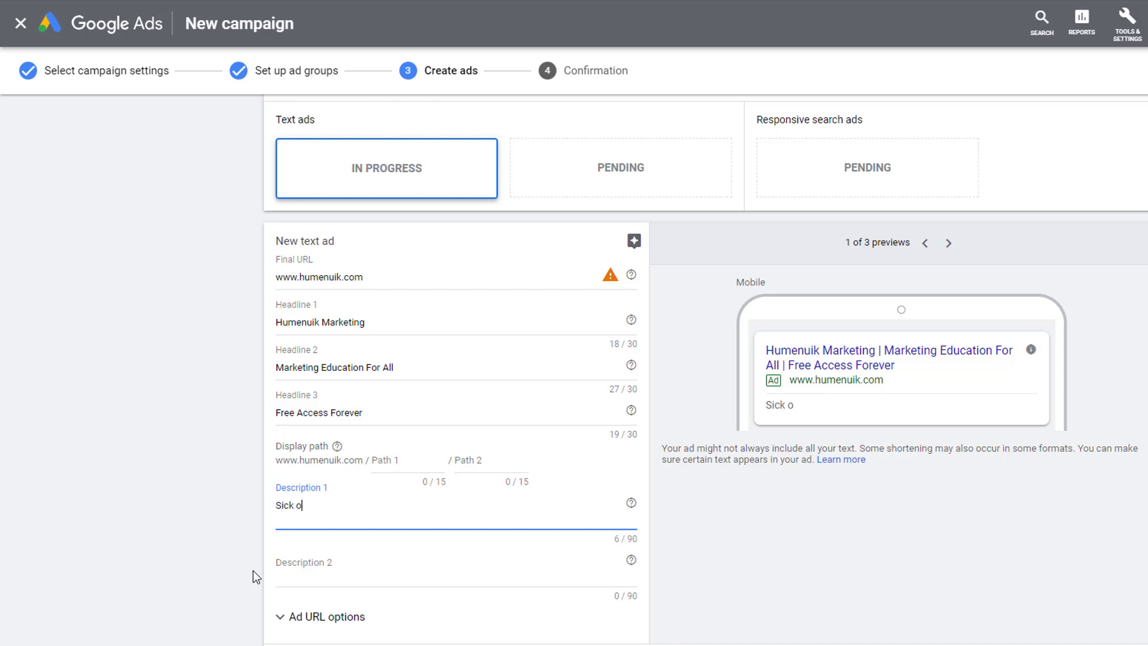
pyautogui.press('BackSpace')
pyautogui.press('BackSpace')
pyautogui.write('overpaying for')
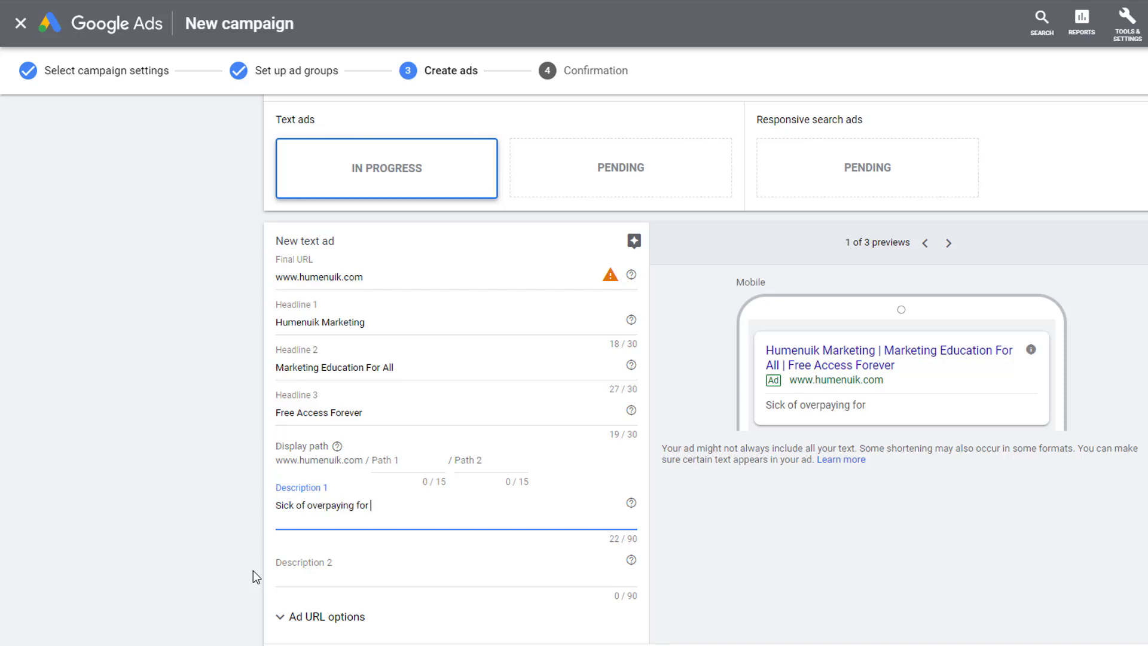
pyautogui.write(' outdated courses and ma')
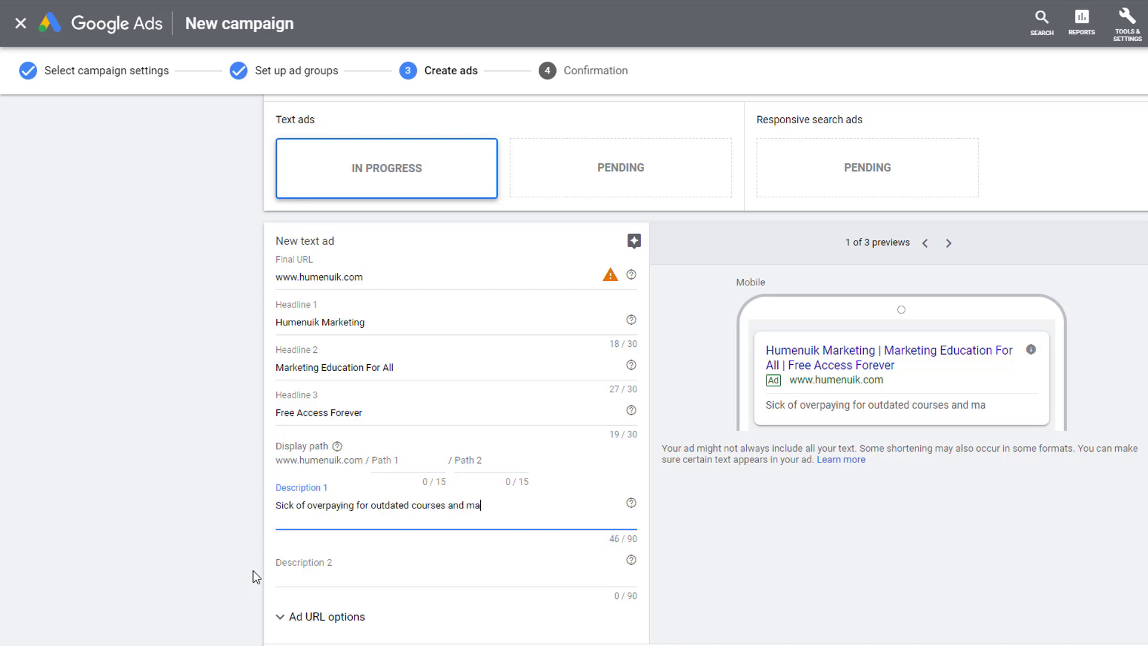
pyautogui.write('rketing material.')
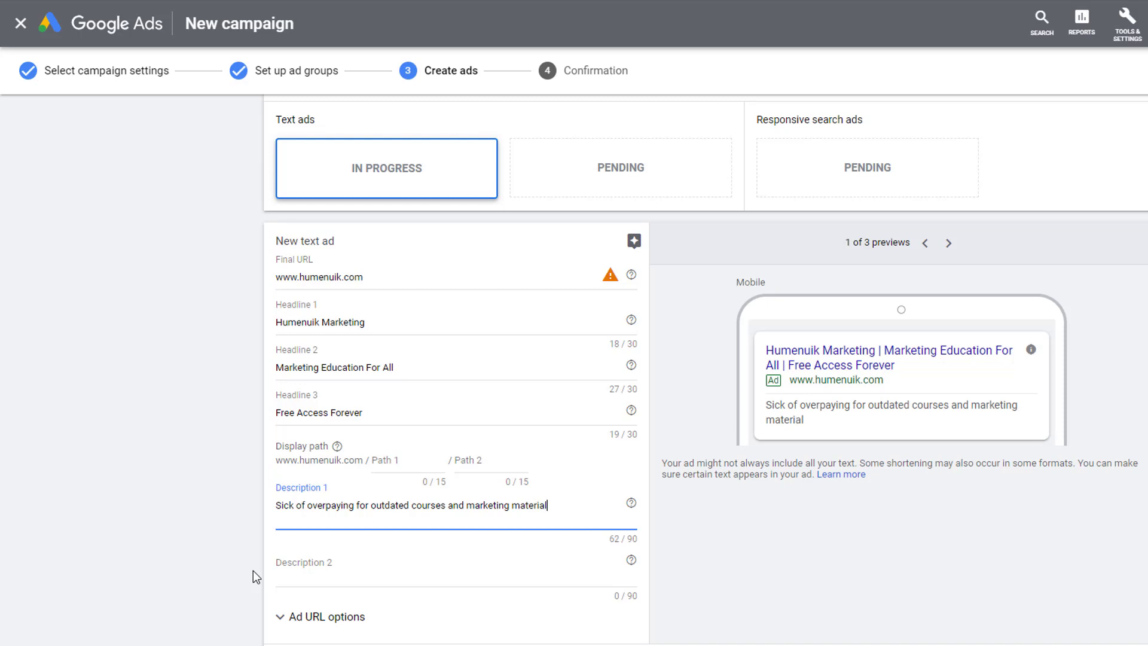
# Set Description 2 of the text ad to "Get updated training. We do it all for free!"
pyautogui.press('Tab')
pyautogui.write('Get updated training')
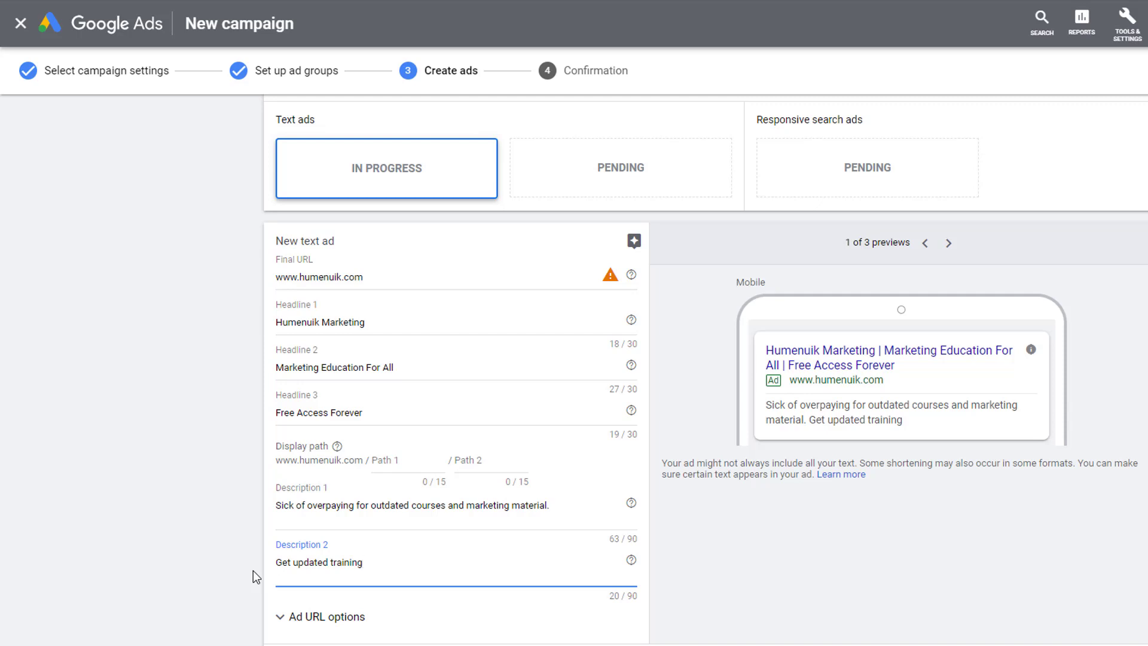
pyautogui.write('.  We do it all for free!')
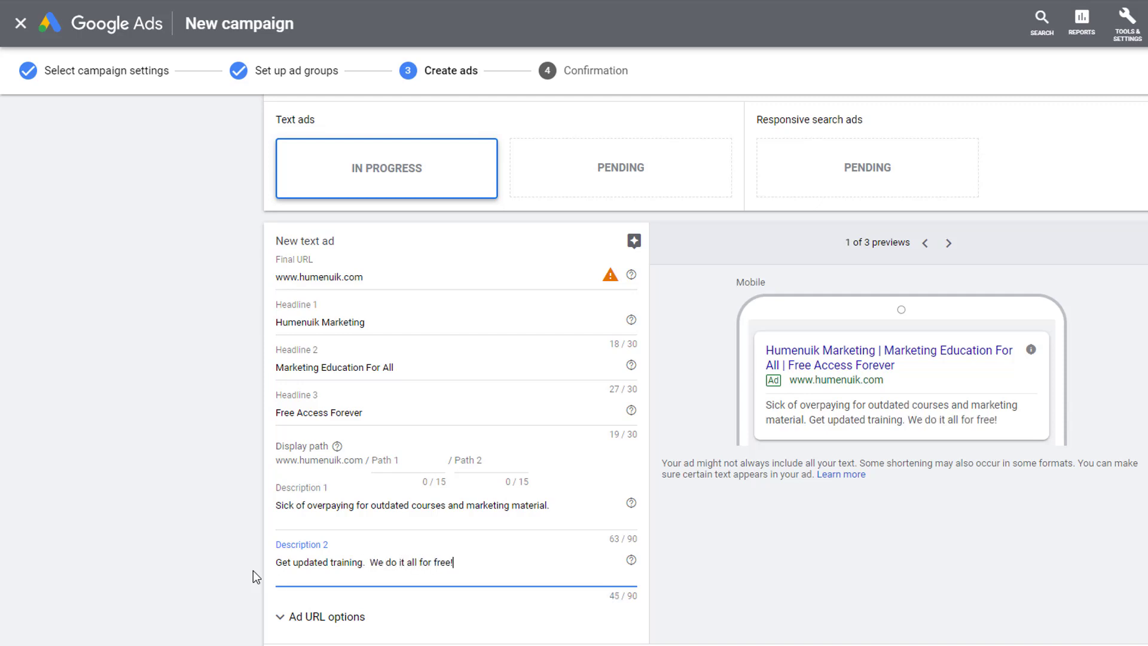
pyautogui.scroll(-1, 249, 572)
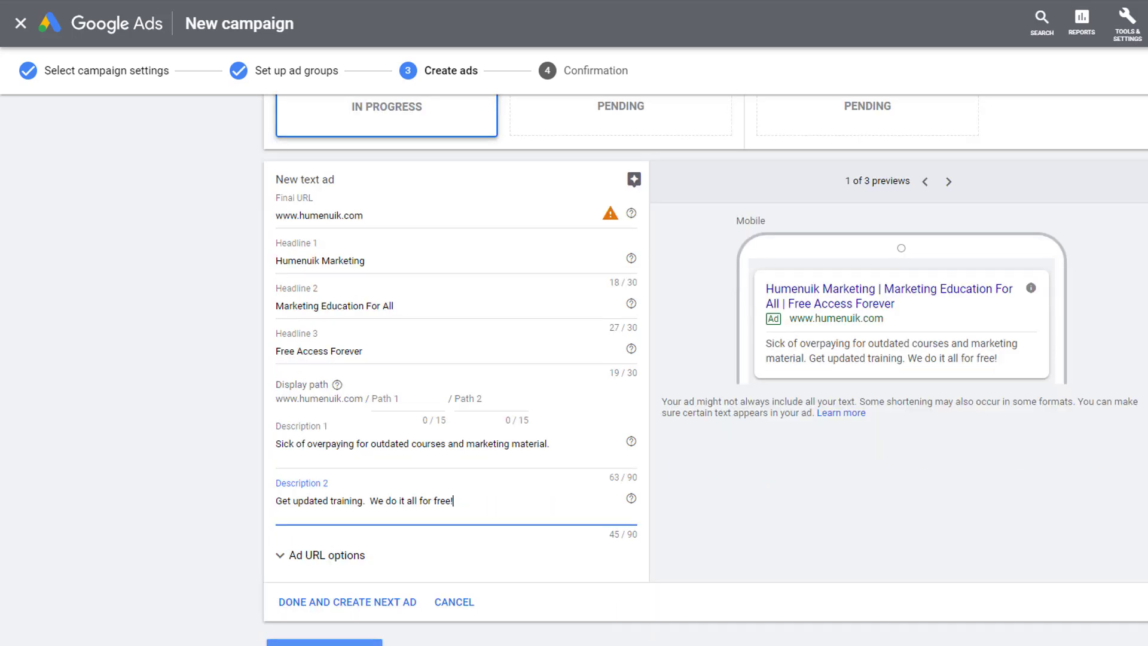